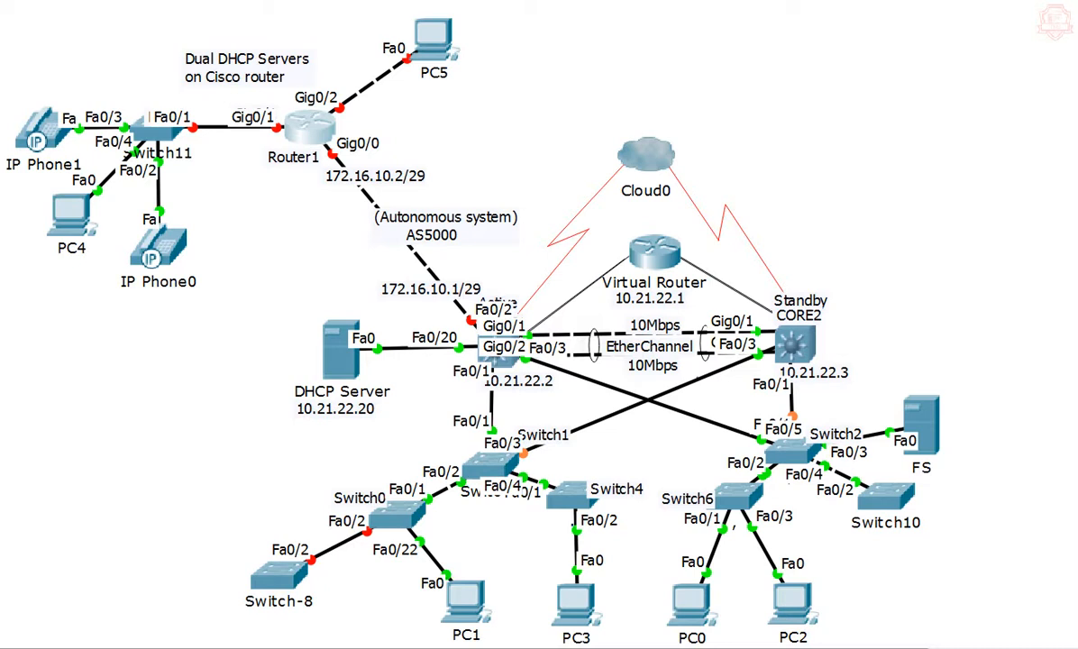
- Open Router1's command line, decline the initial configuration dialog, and enter global configuration mode
{"action": "left_click", "coordinate": [311, 123]}
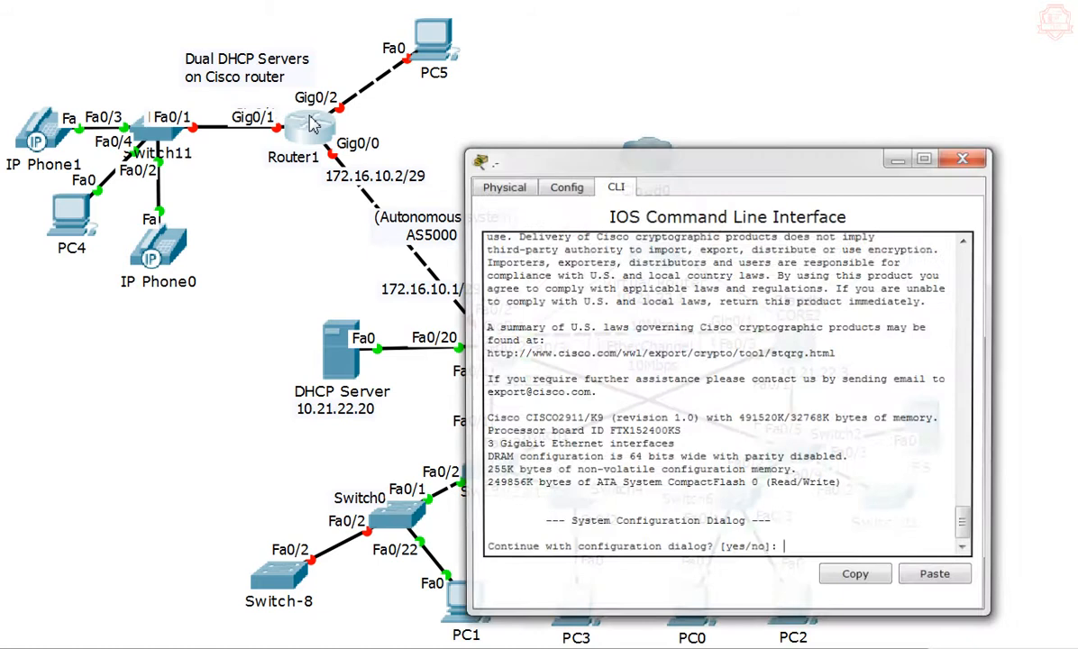
{"action": "type", "text": "no"}
{"action": "key", "text": "Return"}
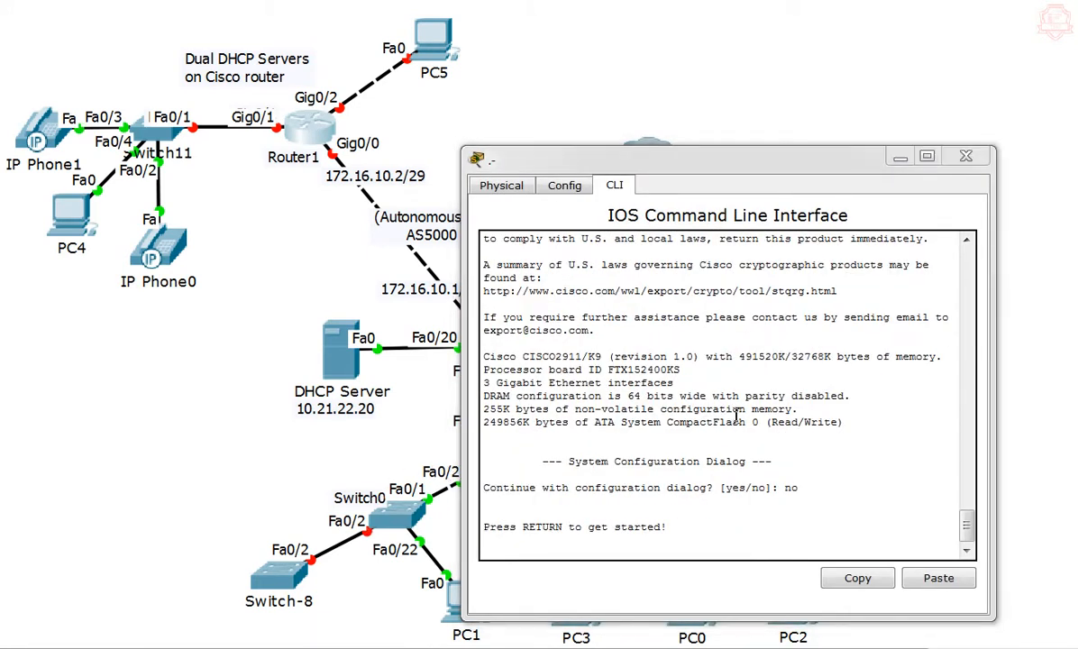
{"action": "key", "text": "Return"}
{"action": "key", "text": "Return"}
{"action": "type", "text": "ena"}
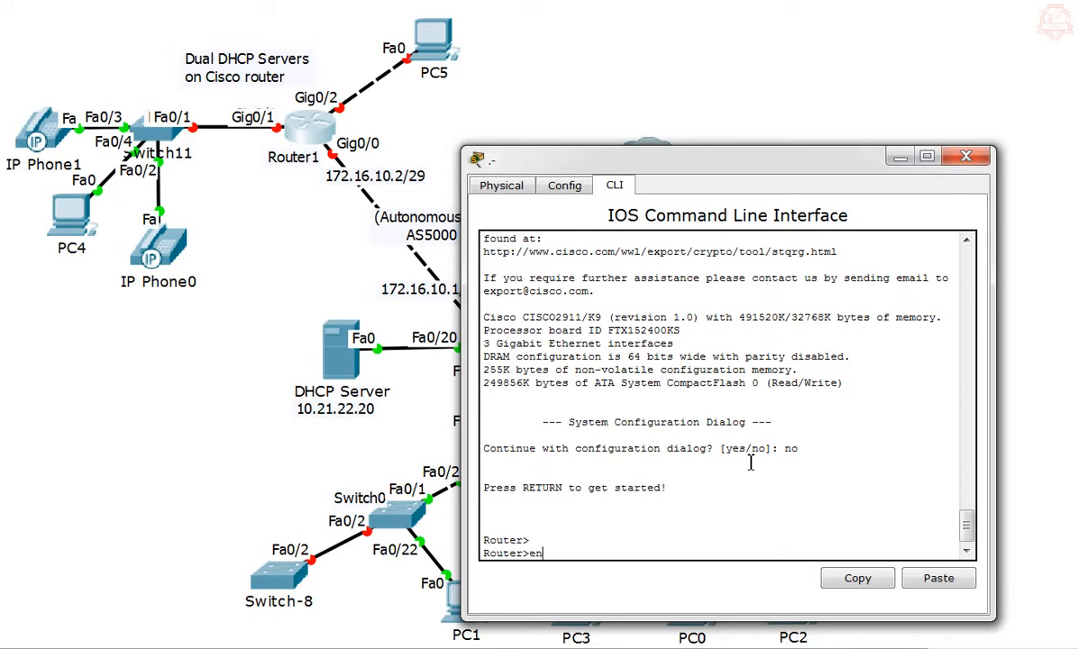
{"action": "key", "text": "Return"}
{"action": "type", "text": "config t"}
{"action": "key", "text": "Return"}
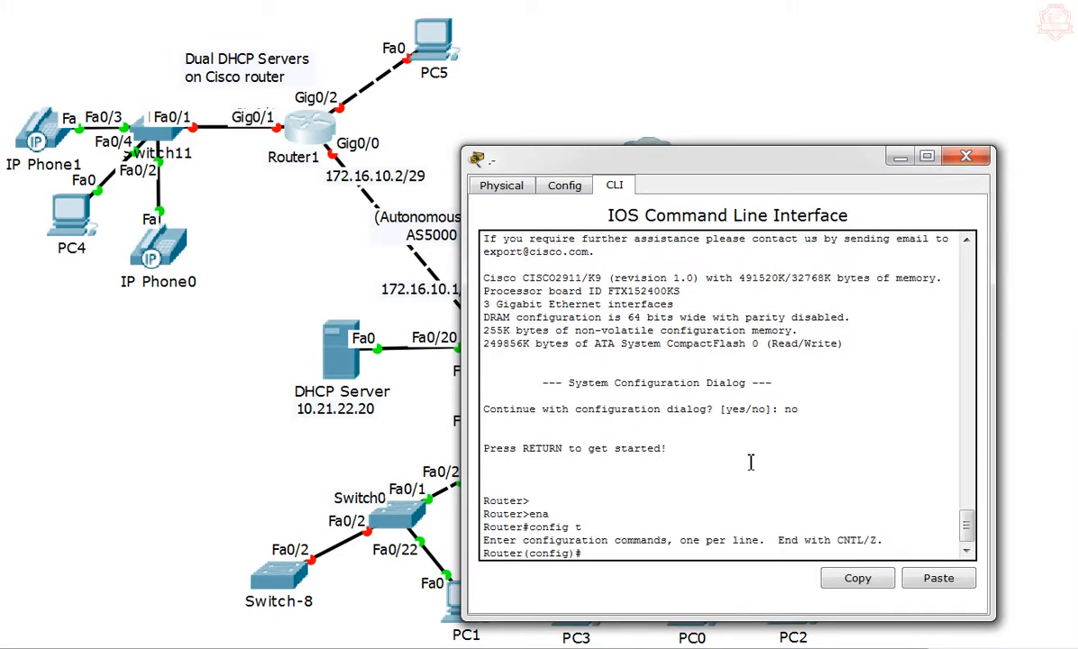
- Create a DHCP pool named MyPool_10.21.21.1_31 on the router
{"action": "type", "text": "ip dhc"}
{"action": "key", "text": "Tab"}
{"action": "type", "text": "pool MyPool"}
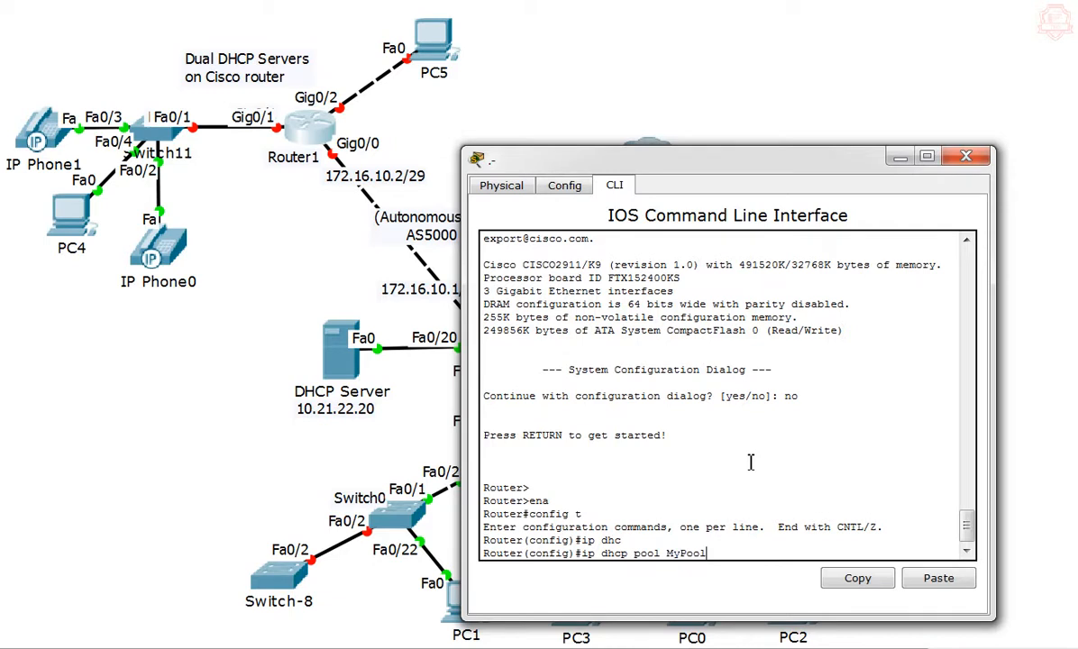
{"action": "type", "text": " 10.21.21.1 31"}
{"action": "double_click", "coordinate": [678, 553]}
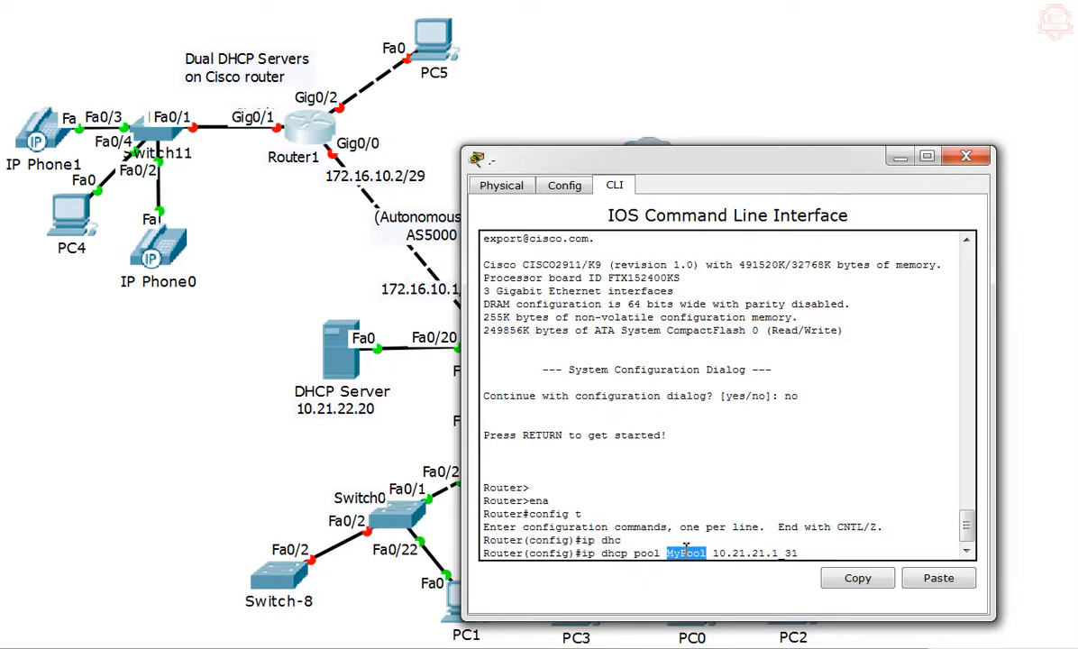
{"action": "left_click", "coordinate": [687, 551]}
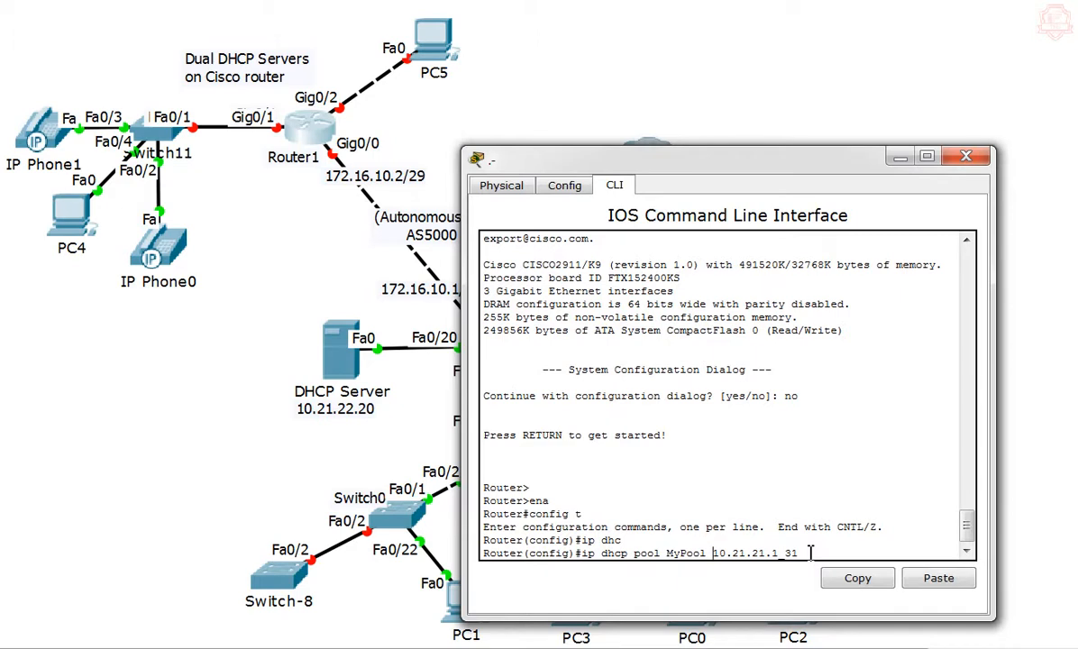
{"action": "key", "text": "BackSpace"}
{"action": "type", "text": "_"}
{"action": "key", "text": "Left"}
{"action": "key", "text": "Left"}
{"action": "key", "text": "Left"}
{"action": "key", "text": "Left"}
{"action": "key", "text": "Left"}
{"action": "key", "text": "Return"}
- Set the DHCP pool's network to 10.21.21.1 with mask 255.255.255.224 and its default router to 10.21.21.1
{"action": "type", "text": "network 10.21.21.1 255."}
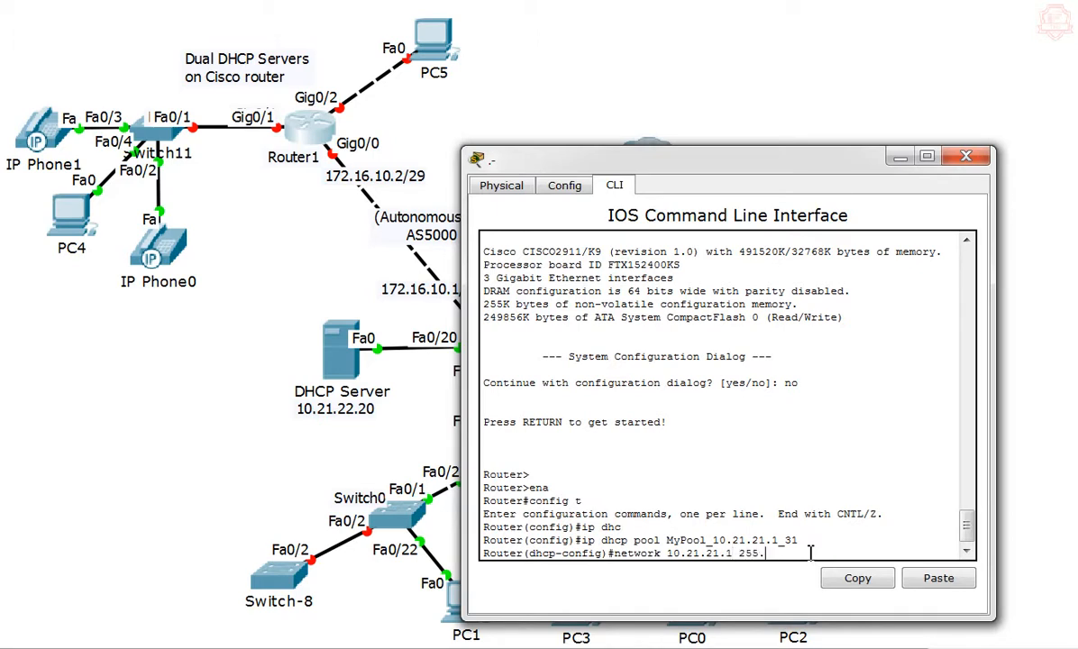
{"action": "type", "text": "255.255.224"}
{"action": "key", "text": "Return"}
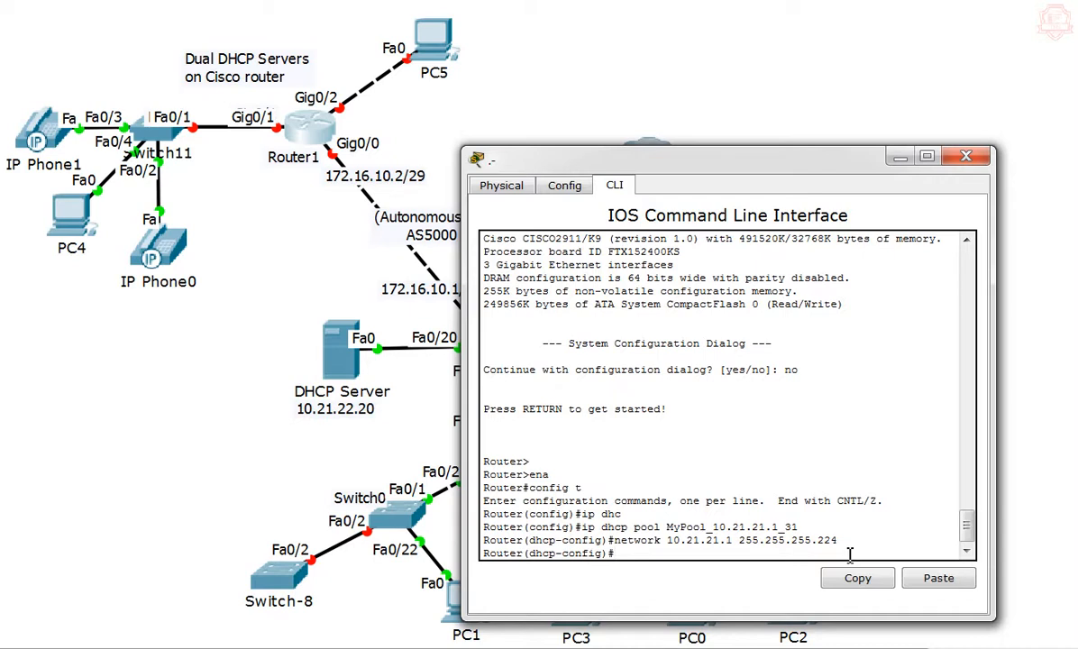
{"action": "type", "text": "defa"}
{"action": "key", "text": "Tab"}
{"action": "type", "text": "10.21.21.1"}
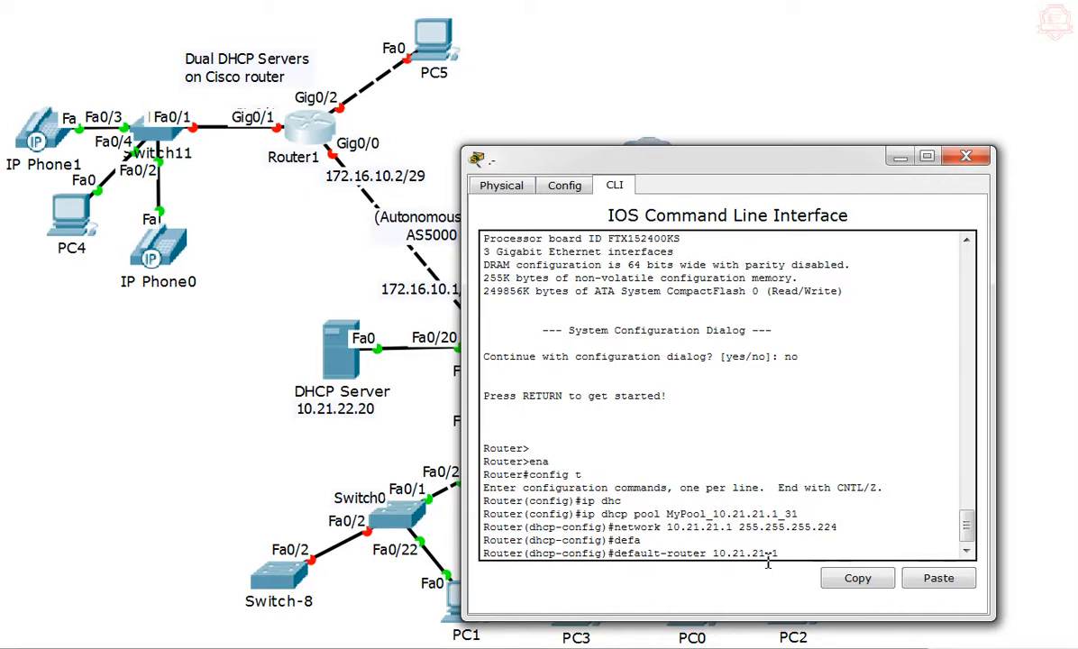
{"action": "left_click_drag", "start_coordinate": [770, 558], "coordinate": [767, 564]}
{"action": "left_click", "coordinate": [785, 556]}
{"action": "key", "text": "Return"}
- Leave the pool configuration and exclude addresses 10.21.21.1 through 10.21.21.10 from DHCP
{"action": "type", "text": "exi"}
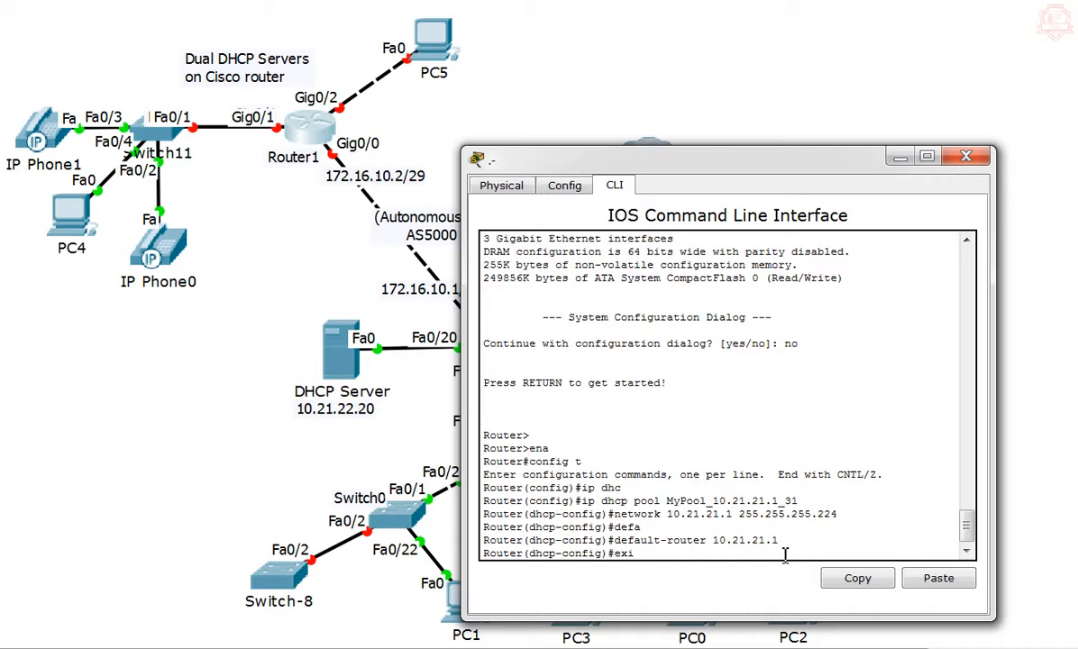
{"action": "type", "text": "t"}
{"action": "key", "text": "Return"}
{"action": "type", "text": "ip dhcp"}
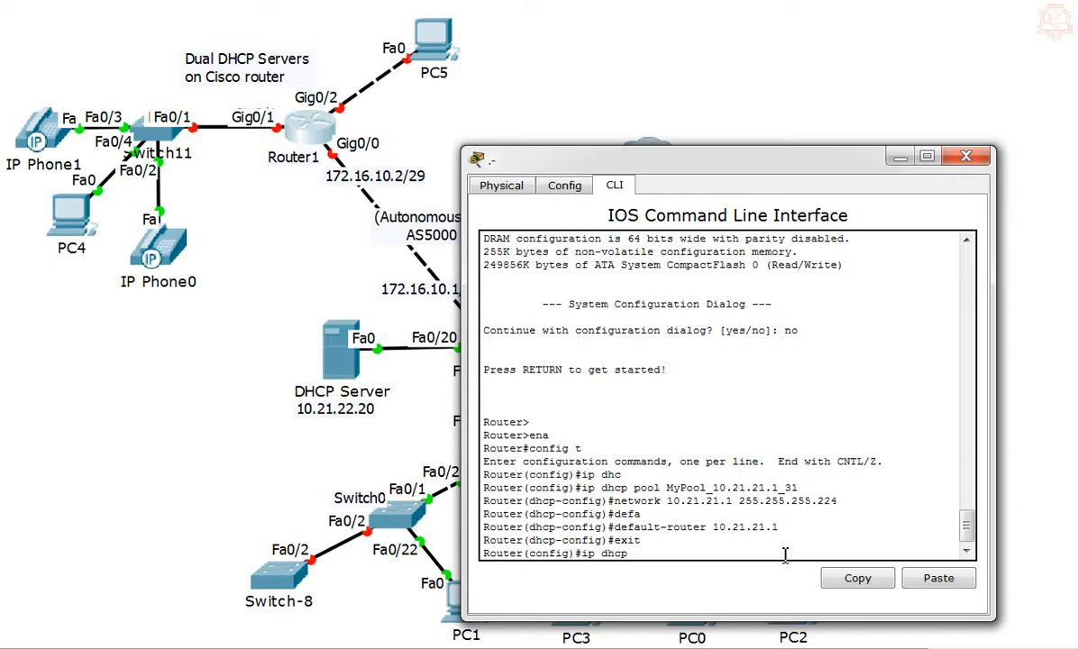
{"action": "type", "text": " excluded-address 10.21.21."}
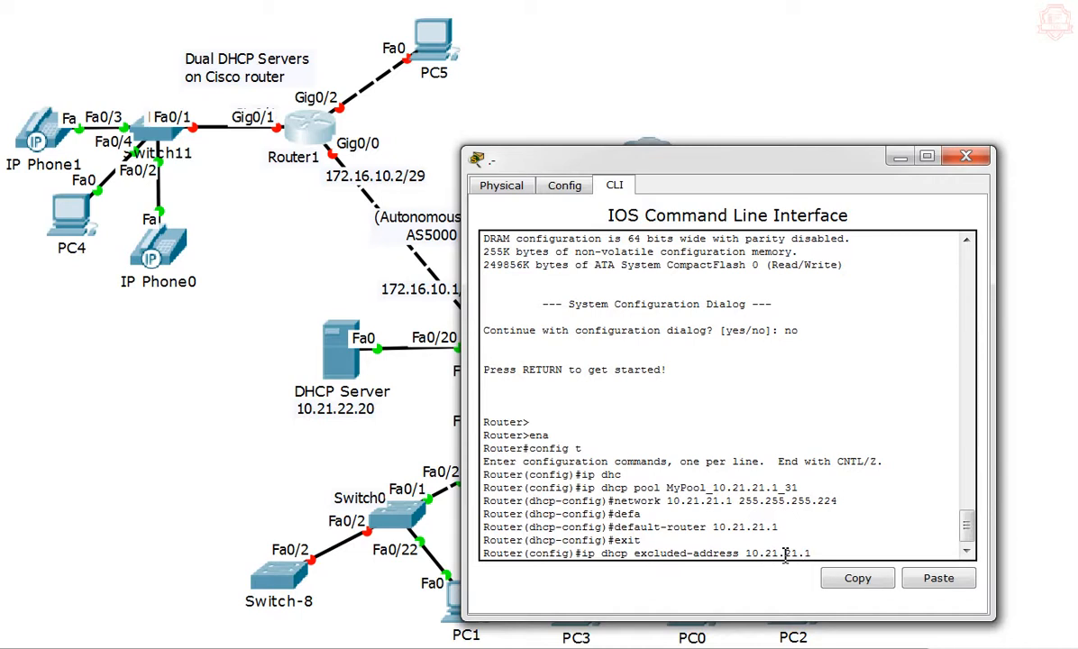
{"action": "type", "text": "1 10.21.21.10"}
{"action": "key", "text": "Return"}
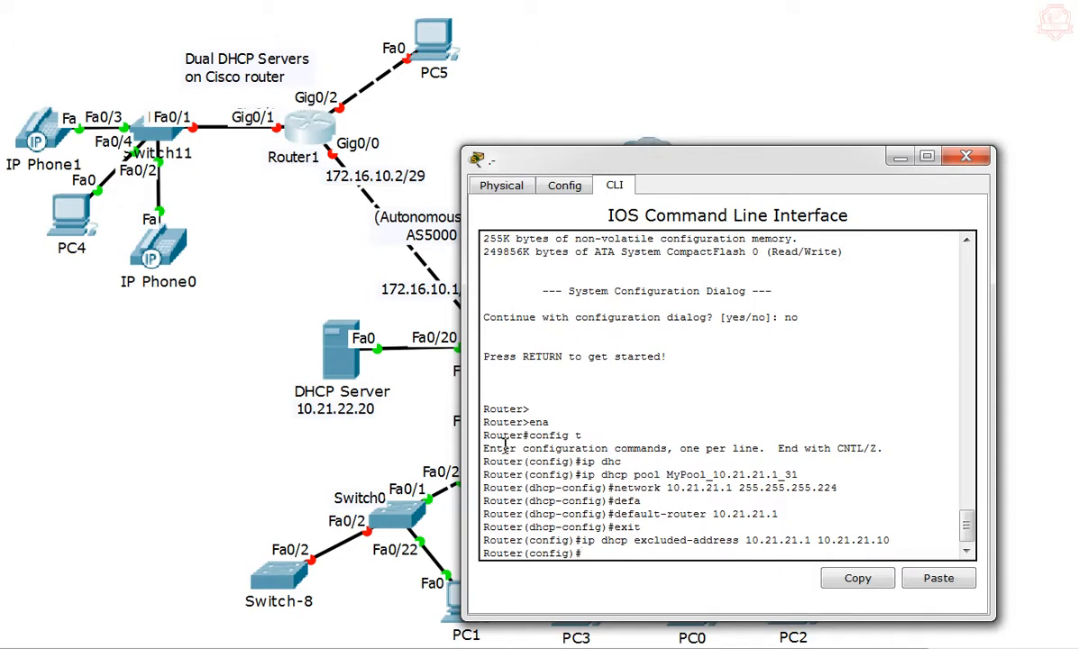
- Assign IP address 10.21.21.1 with mask 255.255.255.224 to router interface gig0/2 and enable the interface
{"action": "left_click_drag", "start_coordinate": [579, 157], "coordinate": [558, 109]}
{"action": "left_click_drag", "start_coordinate": [440, 300], "coordinate": [391, 310]}
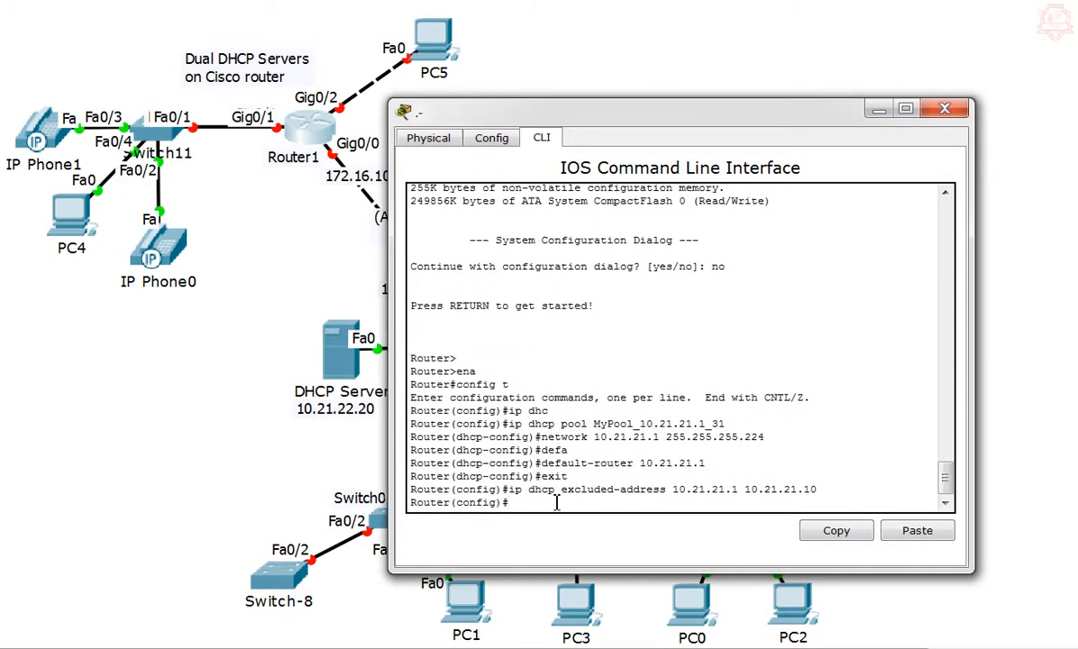
{"action": "type", "text": "int gig0/2"}
{"action": "key", "text": "Return"}
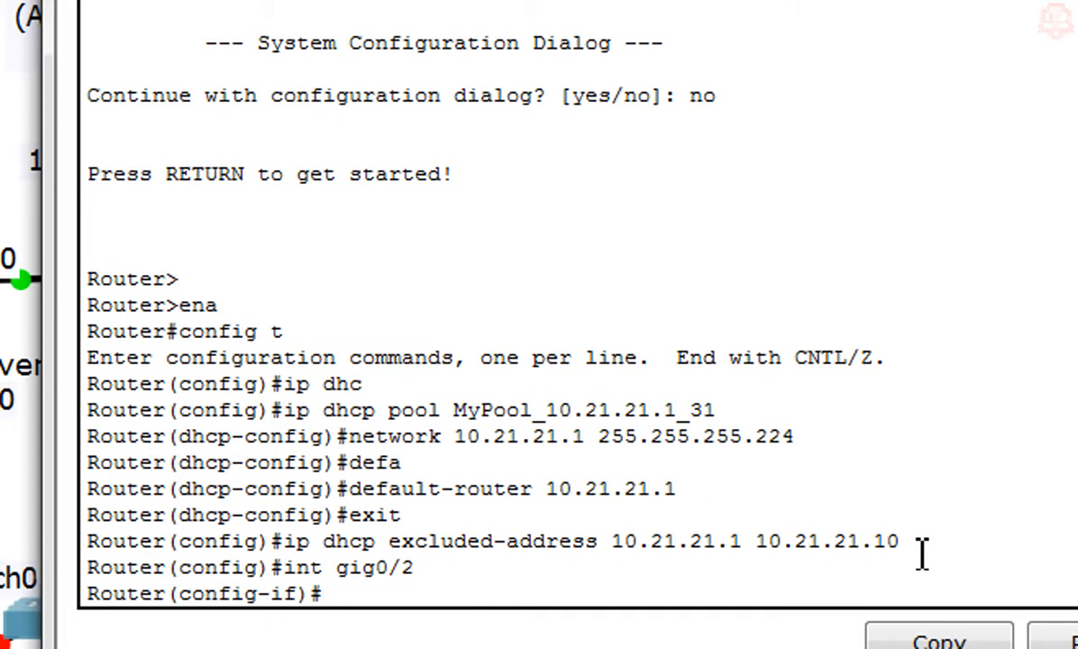
{"action": "type", "text": "ip address 10.21."}
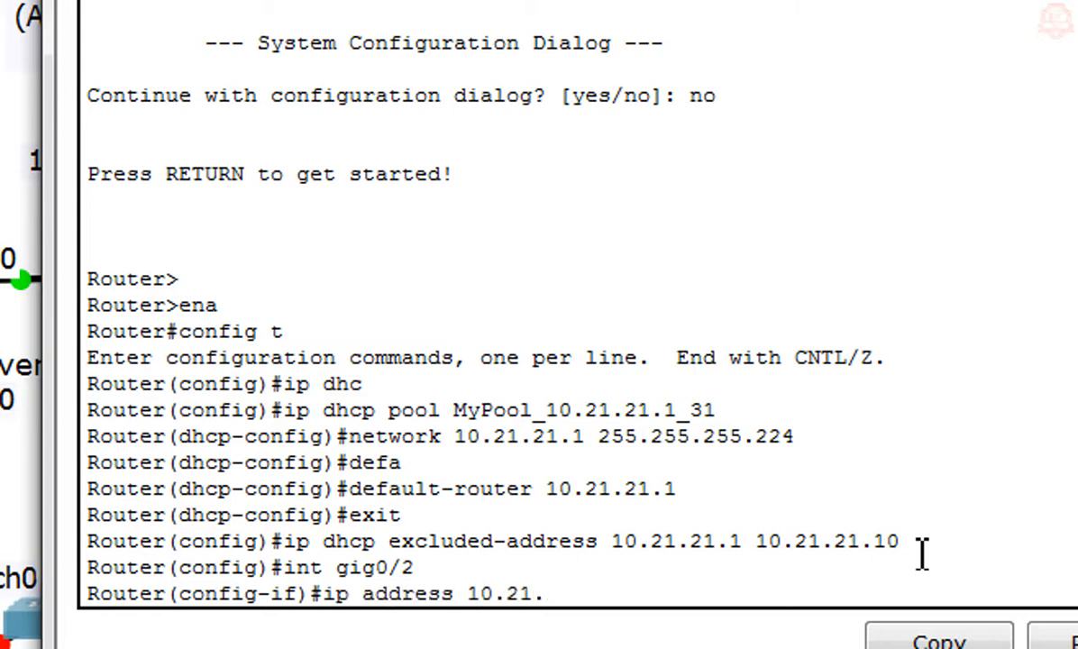
{"action": "type", "text": "21.1 255.2"}
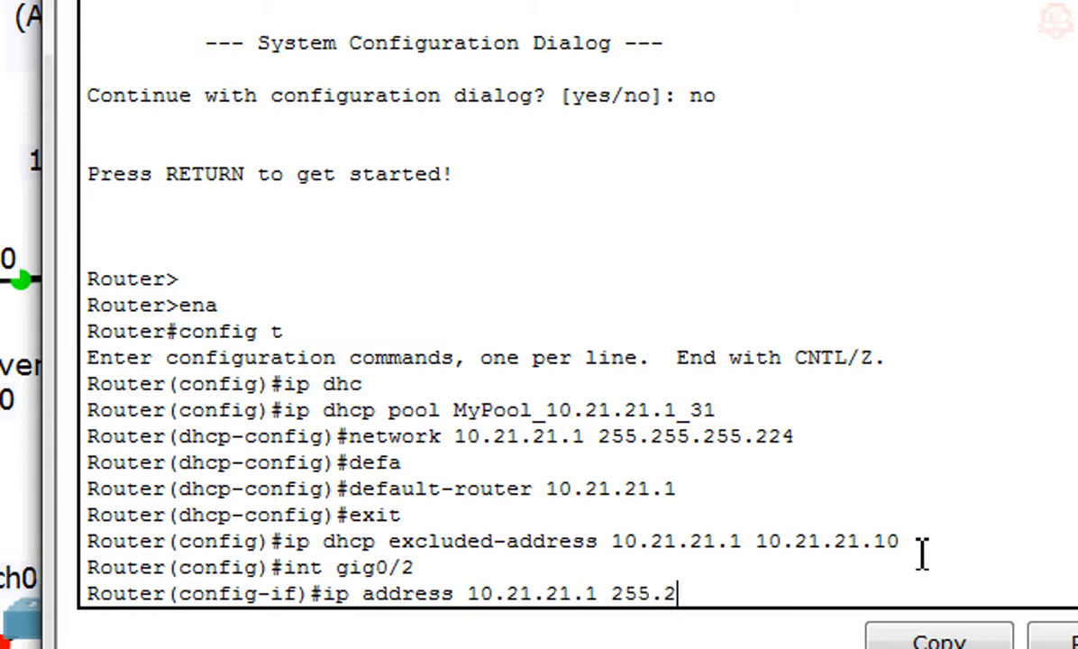
{"action": "type", "text": "55.255.224"}
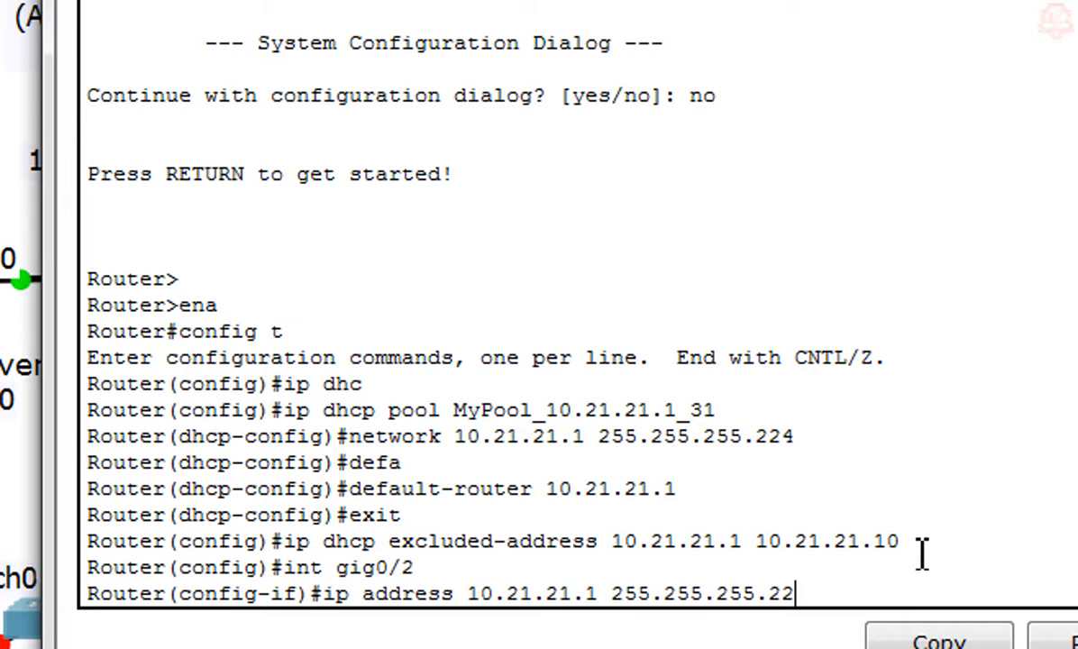
{"action": "key", "text": "Return"}
{"action": "type", "text": "no shut"}
{"action": "key", "text": "Return"}
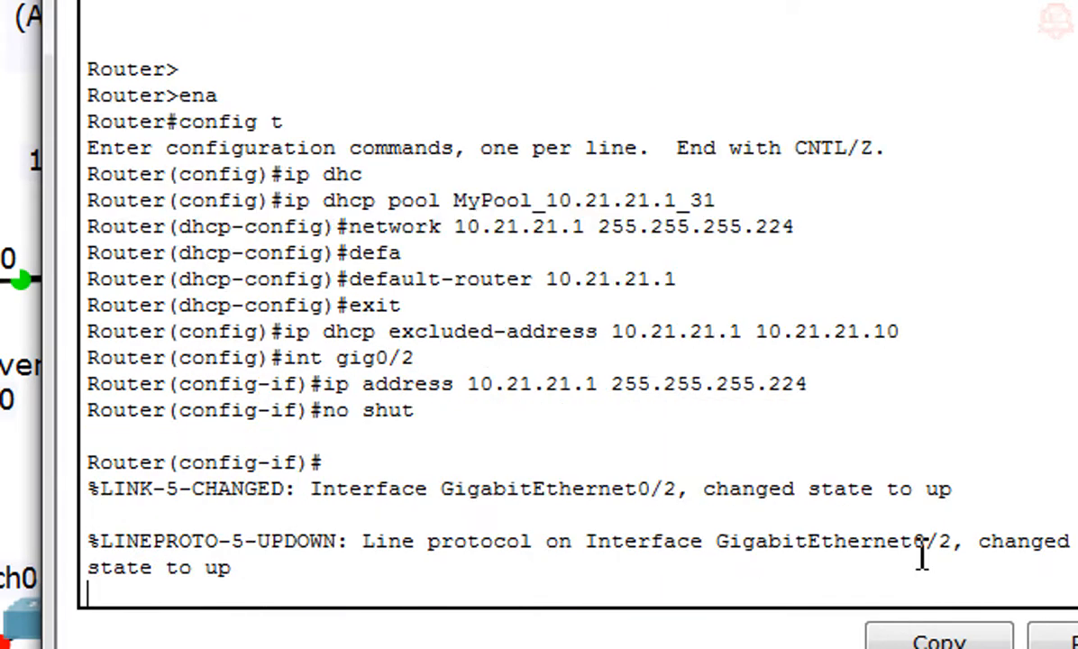
{"action": "key", "text": "Return"}
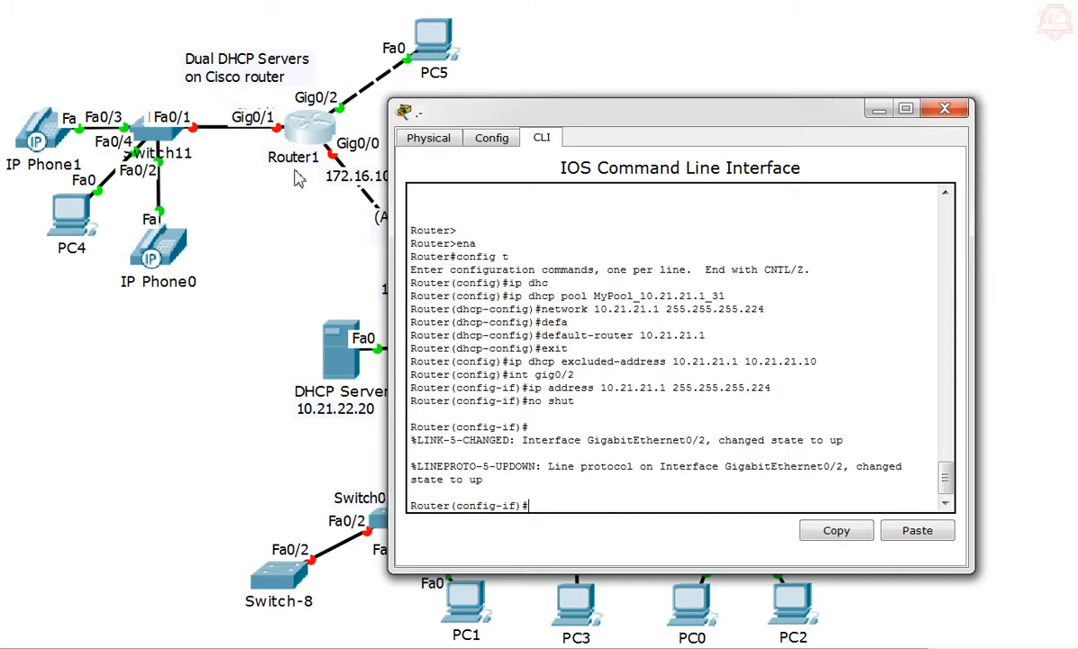
- Open PC5's IP Configuration and check the addressing it receives through DHCP
{"action": "left_click", "coordinate": [433, 62]}
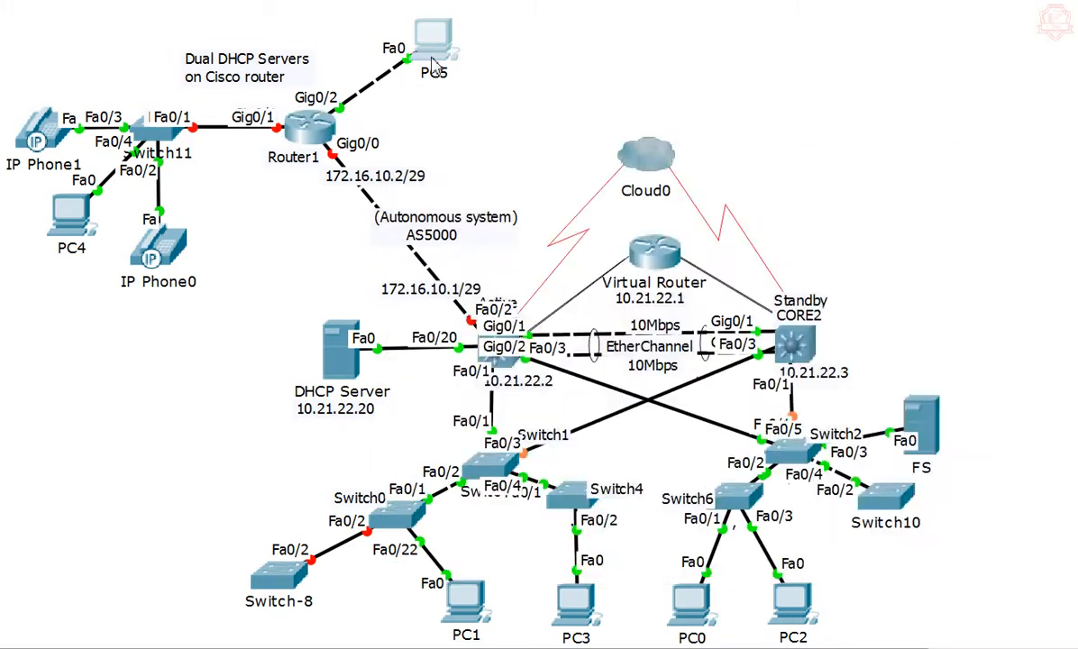
{"action": "left_click", "coordinate": [528, 243]}
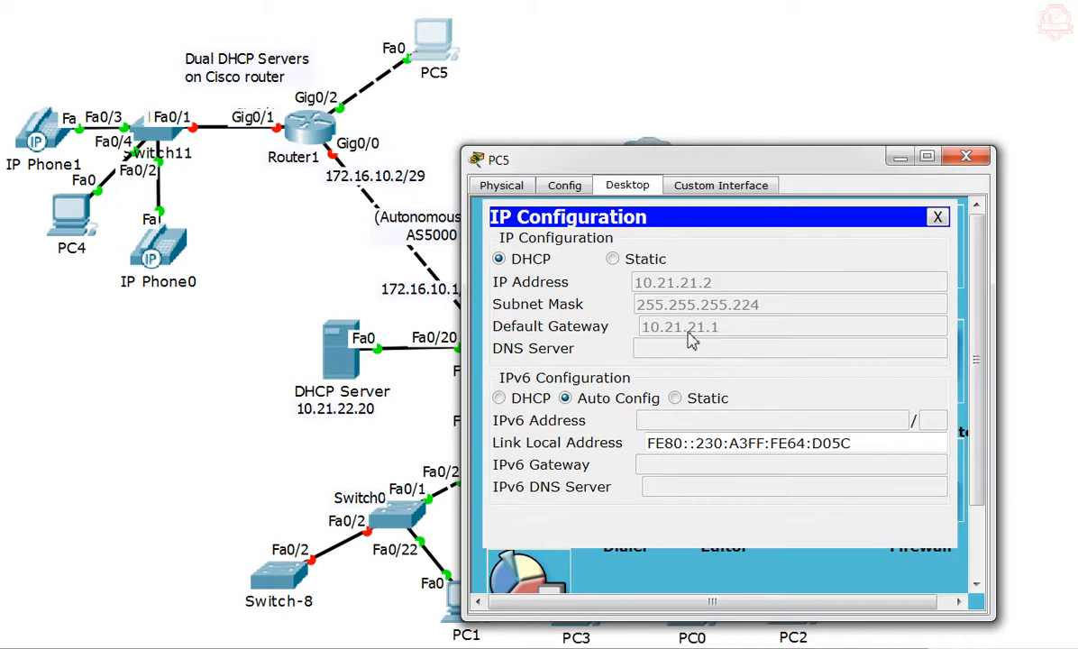
{"action": "left_click_drag", "start_coordinate": [752, 168], "coordinate": [394, 149]}
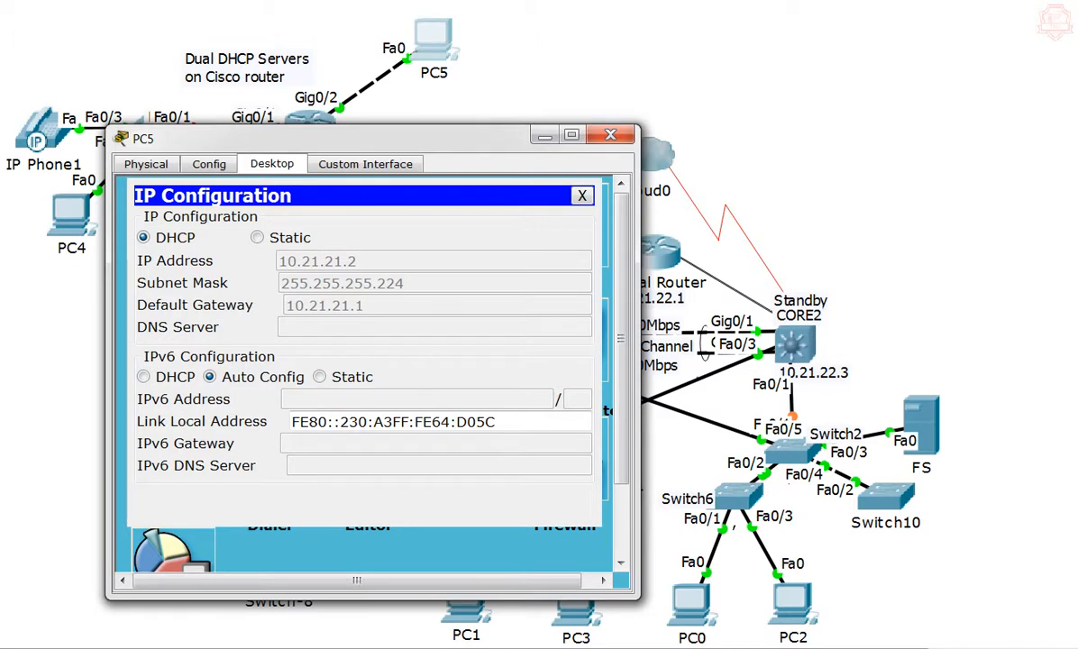
- Place Router1's command line beside PC5's IP Configuration and compare the default gateway and subnet mask with the router's commands
{"action": "left_click", "coordinate": [305, 122]}
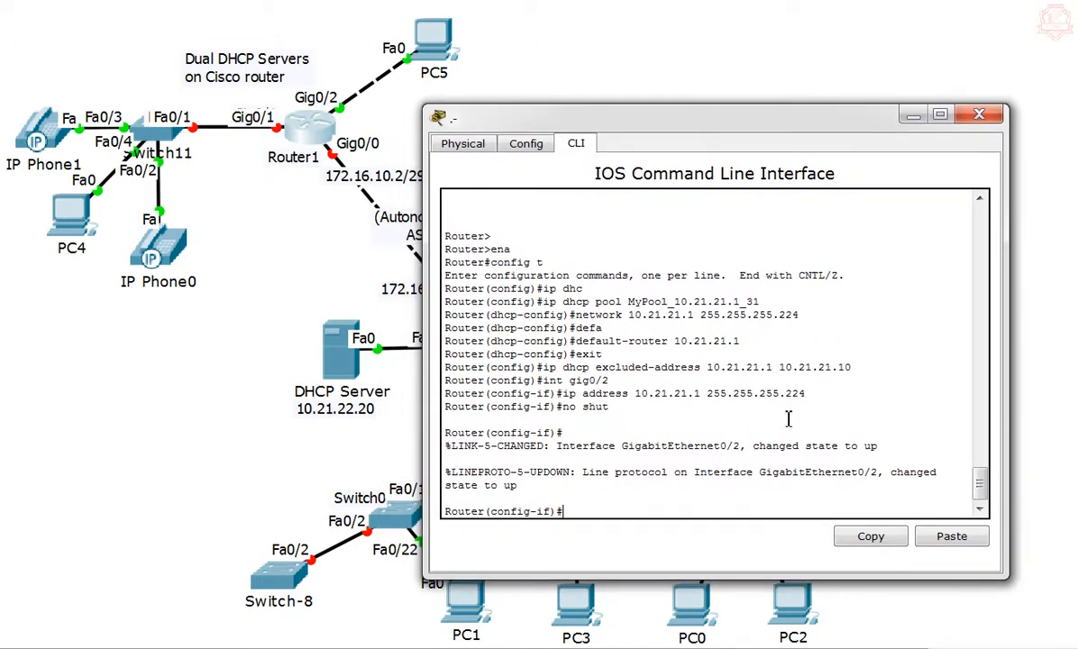
{"action": "left_click", "coordinate": [413, 38]}
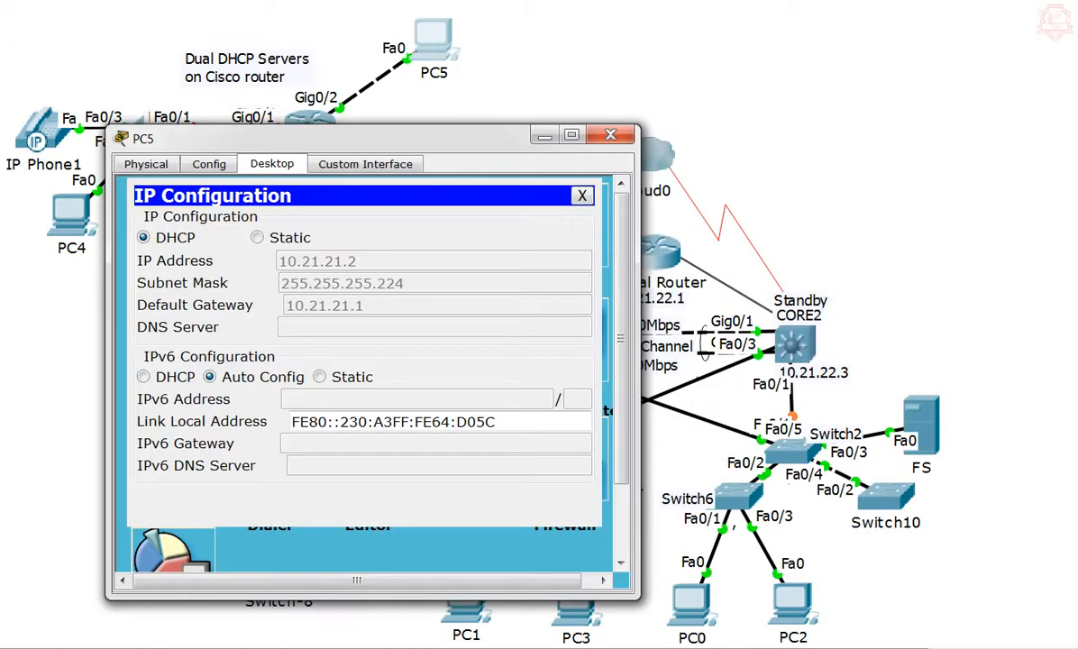
{"action": "left_click", "coordinate": [317, 124]}
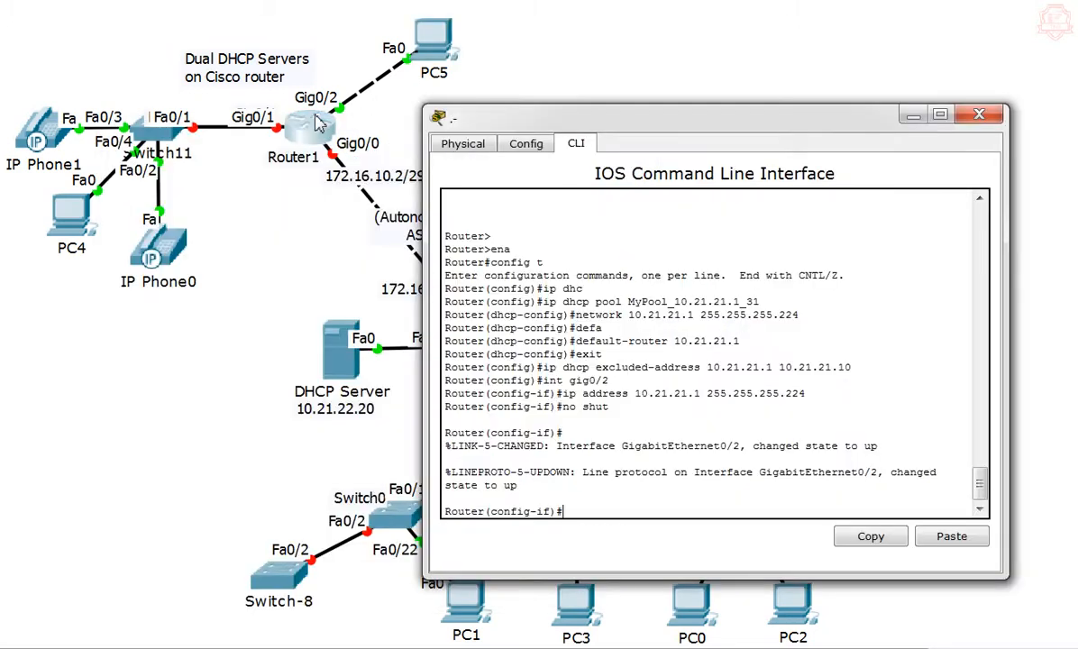
{"action": "left_click_drag", "start_coordinate": [503, 116], "coordinate": [596, 127]}
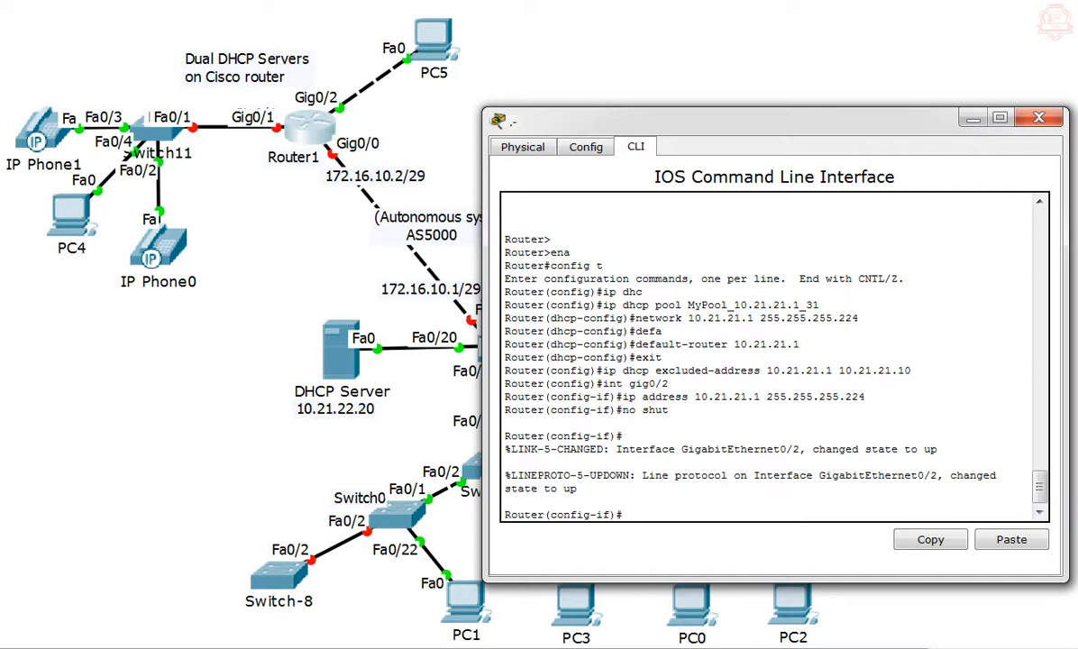
{"action": "left_click", "coordinate": [413, 31]}
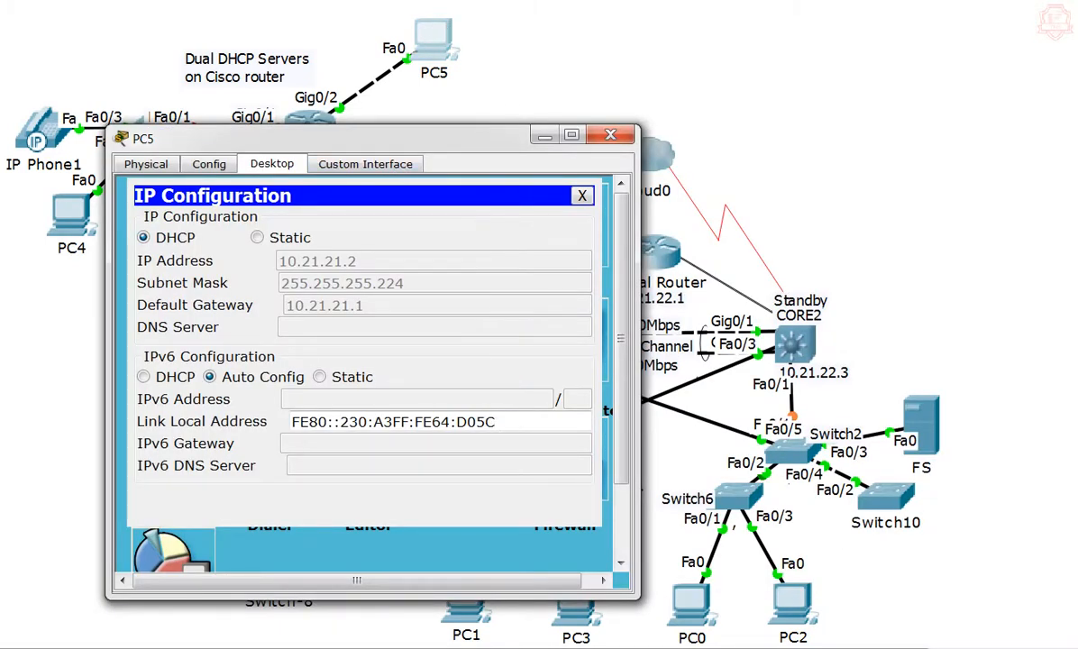
{"action": "key", "text": "alt+Tab"}
{"action": "left_click_drag", "start_coordinate": [538, 128], "coordinate": [669, 151]}
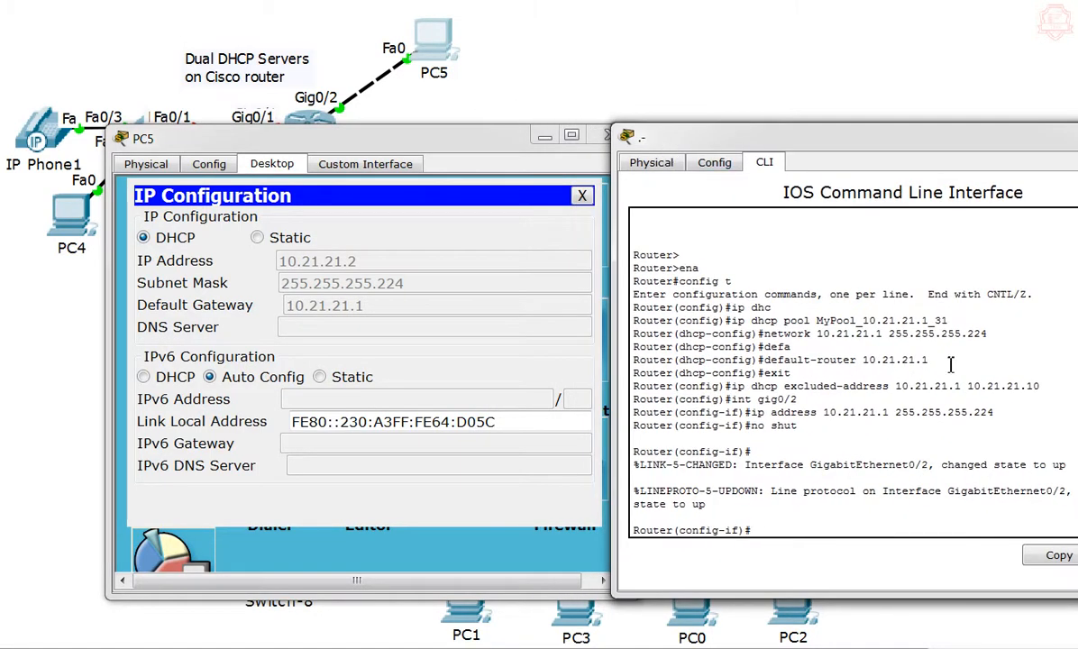
{"action": "left_click_drag", "start_coordinate": [934, 360], "coordinate": [862, 359]}
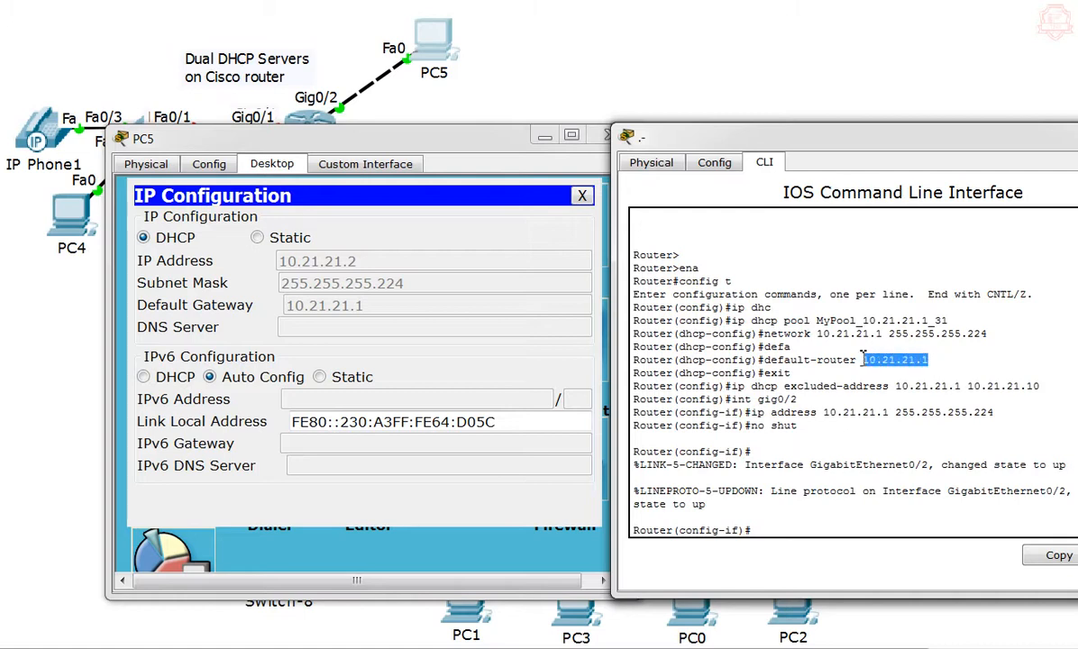
{"action": "left_click", "coordinate": [382, 311]}
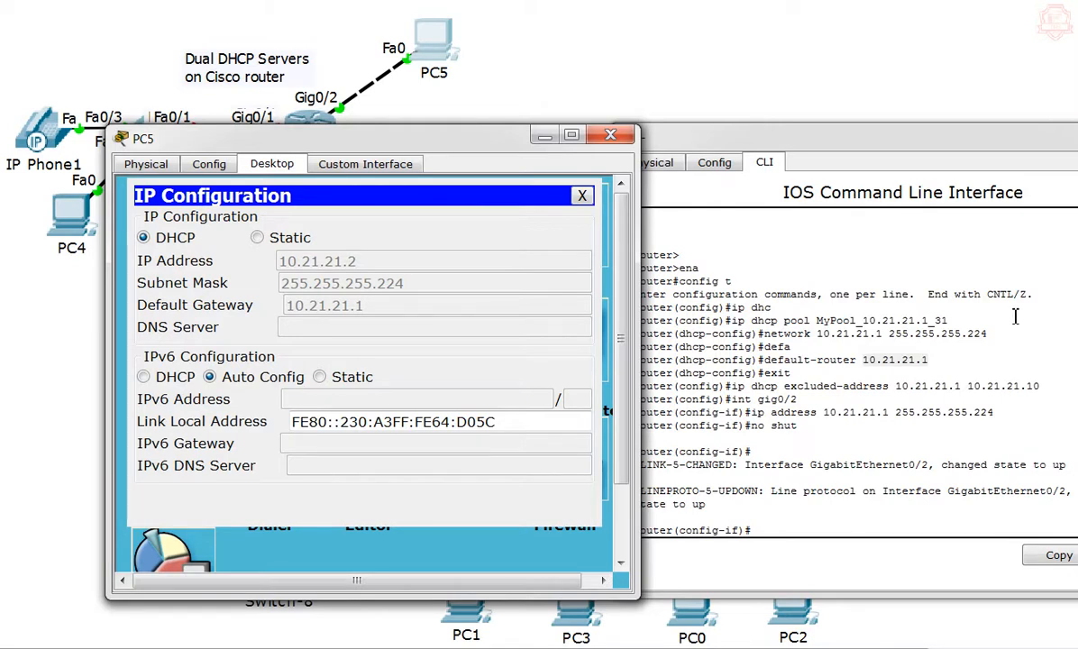
{"action": "left_click", "coordinate": [946, 420]}
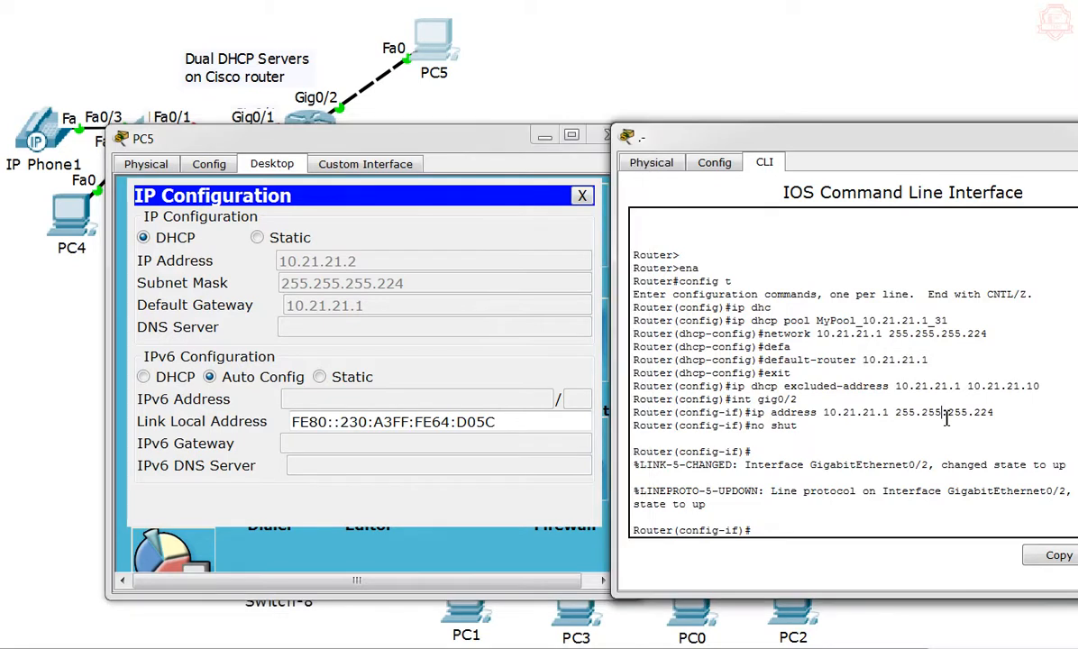
- Close PC5's IP configuration and window, and return Router1 from interface configuration to global configuration mode
{"action": "left_click", "coordinate": [583, 197]}
{"action": "left_click", "coordinate": [606, 135]}
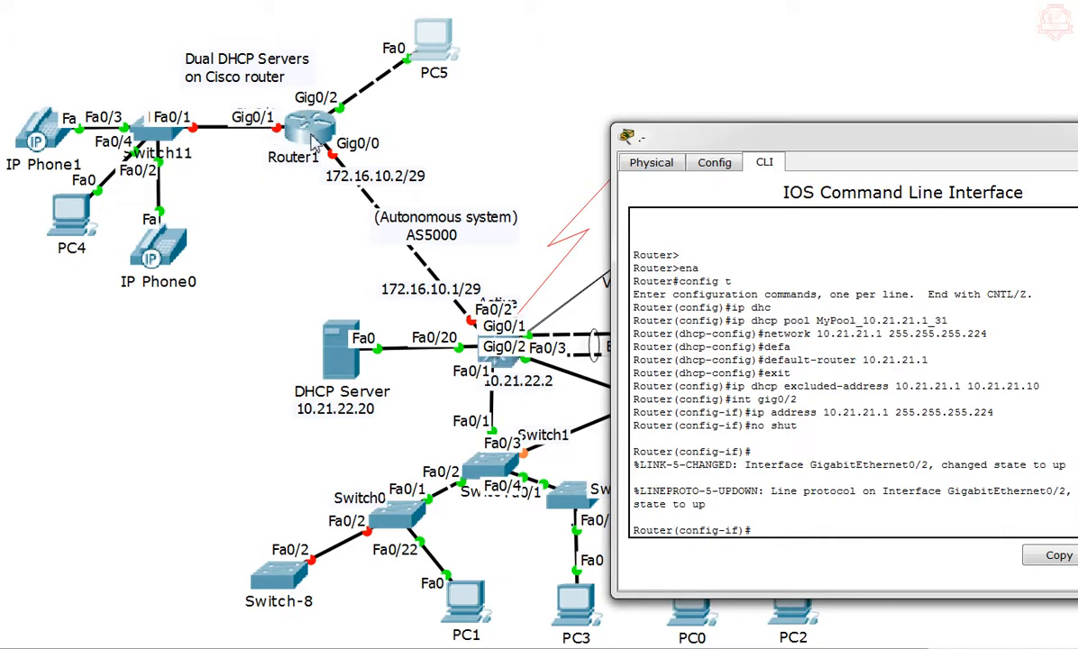
{"action": "type", "text": "exit"}
{"action": "key", "text": "Return"}
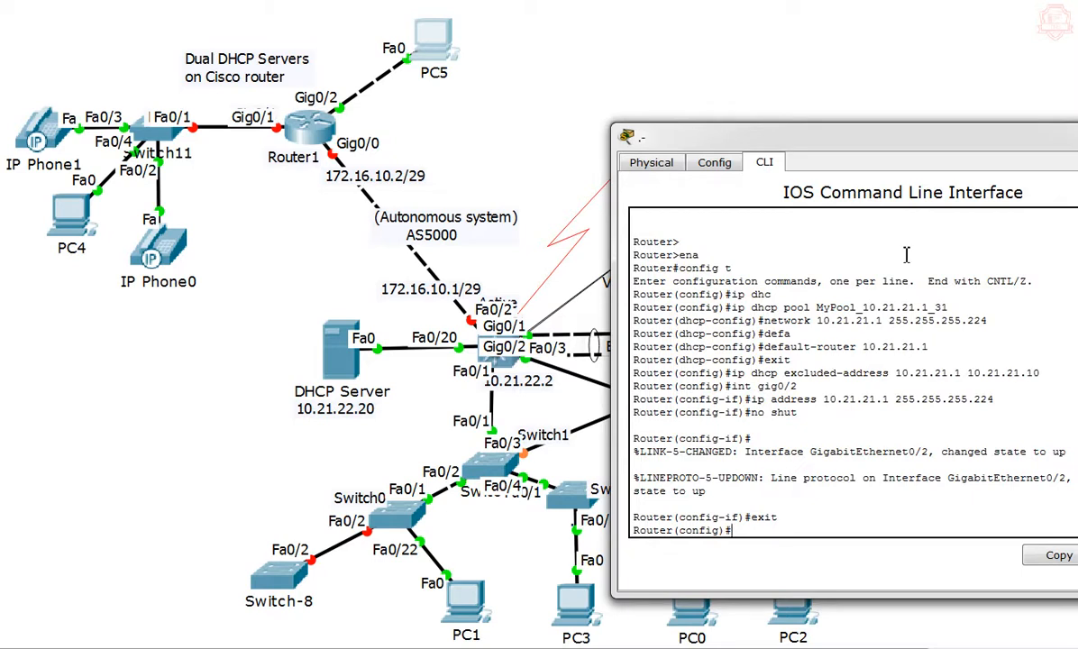
- Create a second DHCP pool named MyPool_10.21.21.32_63 on Router1 for network 10.21.21.32 with mask 255.255.255.224
{"action": "left_click_drag", "start_coordinate": [920, 131], "coordinate": [738, 159]}
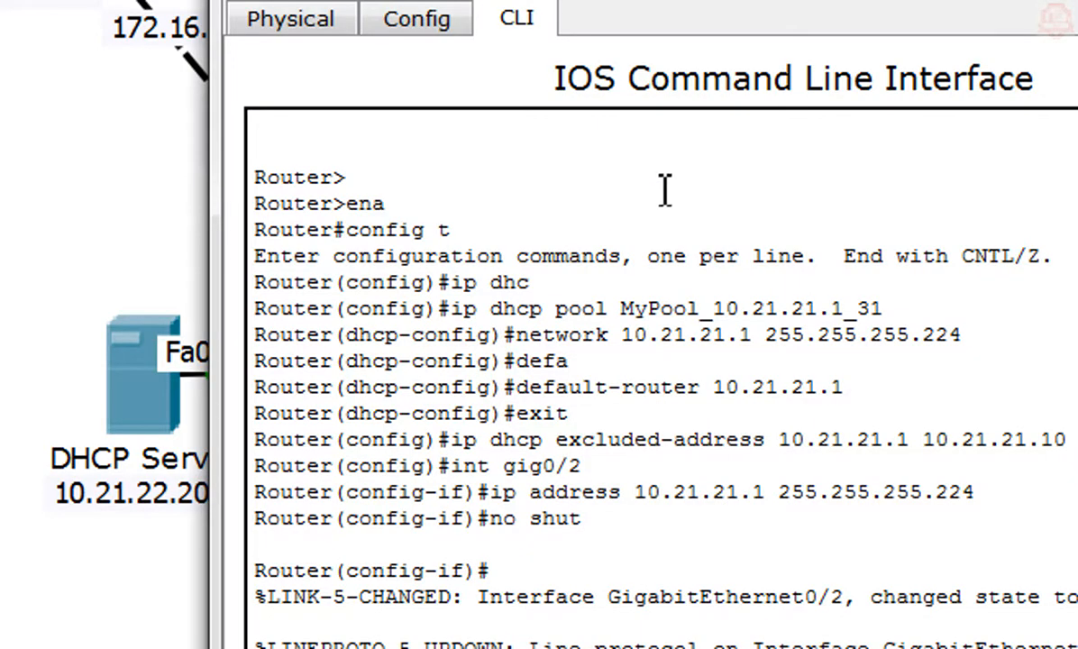
{"action": "type", "text": "exit"}
{"action": "key", "text": "Return"}
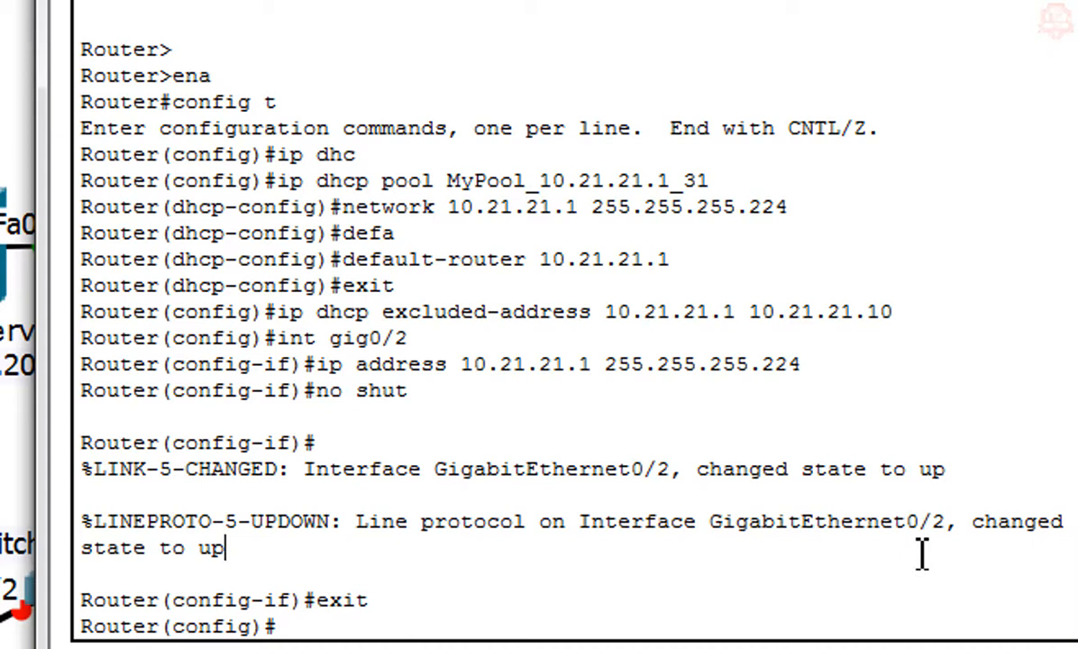
{"action": "type", "text": "ip dhc"}
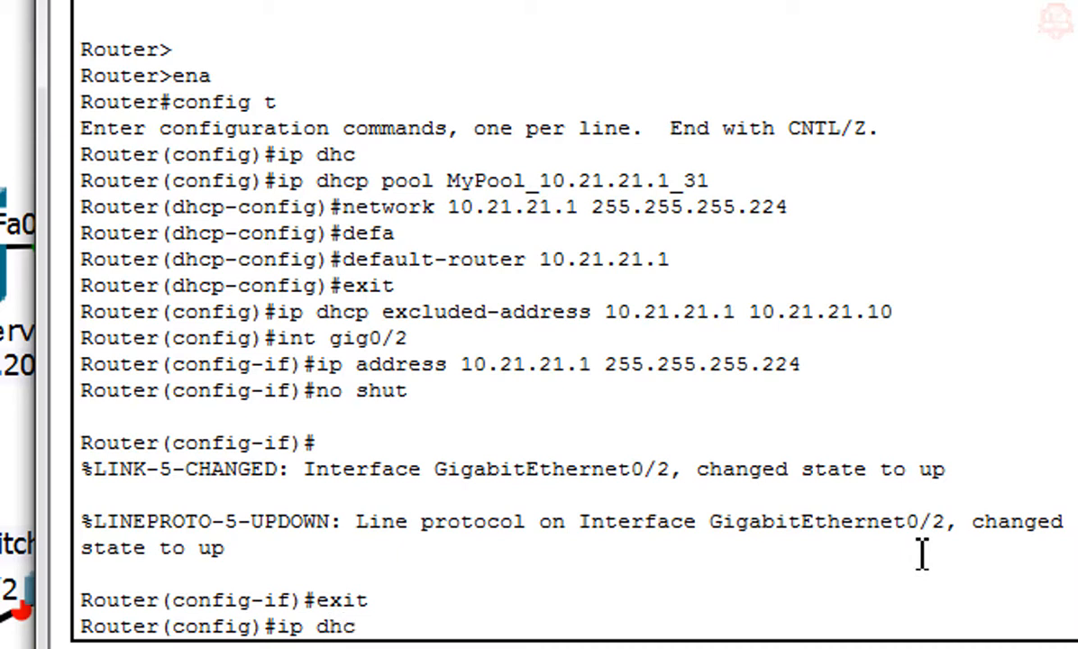
{"action": "type", "text": "p pool M"}
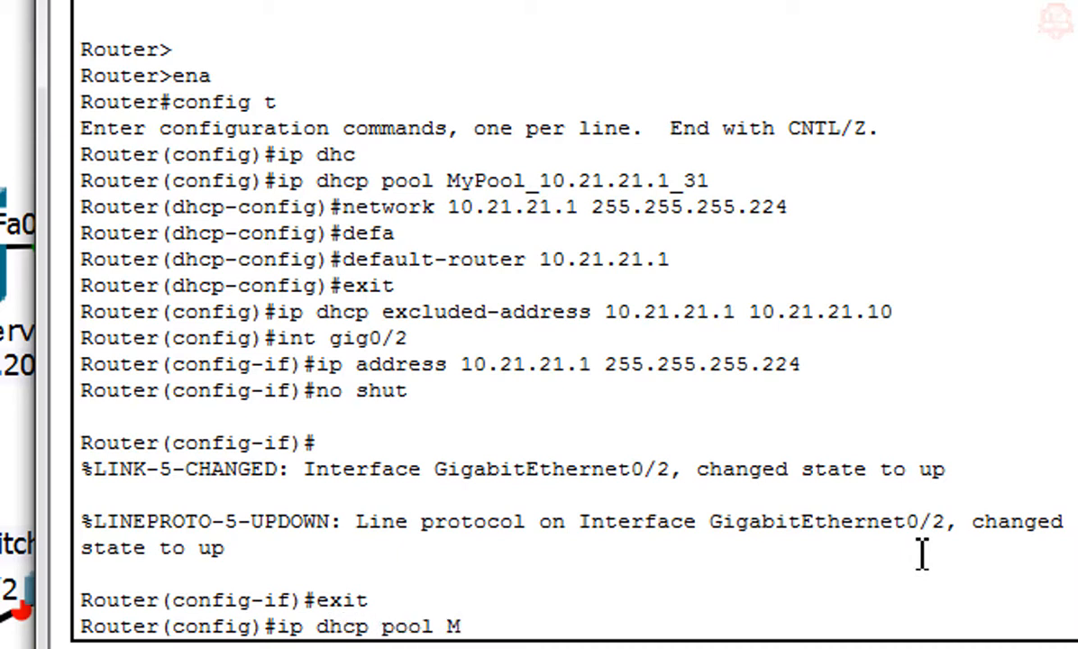
{"action": "type", "text": "yPool"}
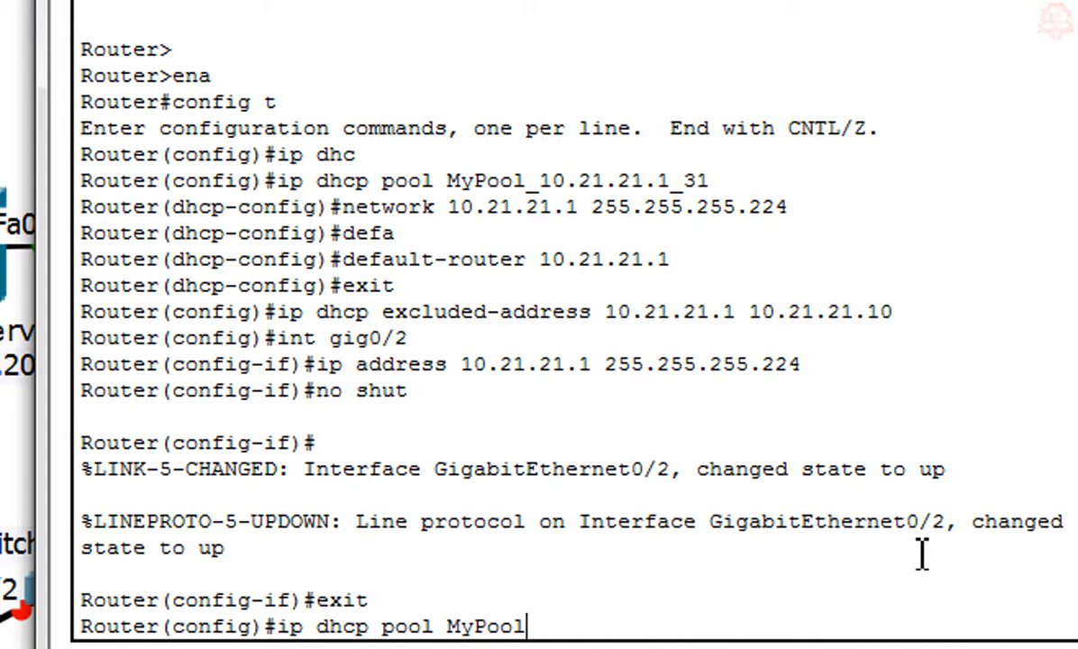
{"action": "type", "text": "_10.21.21.32"}
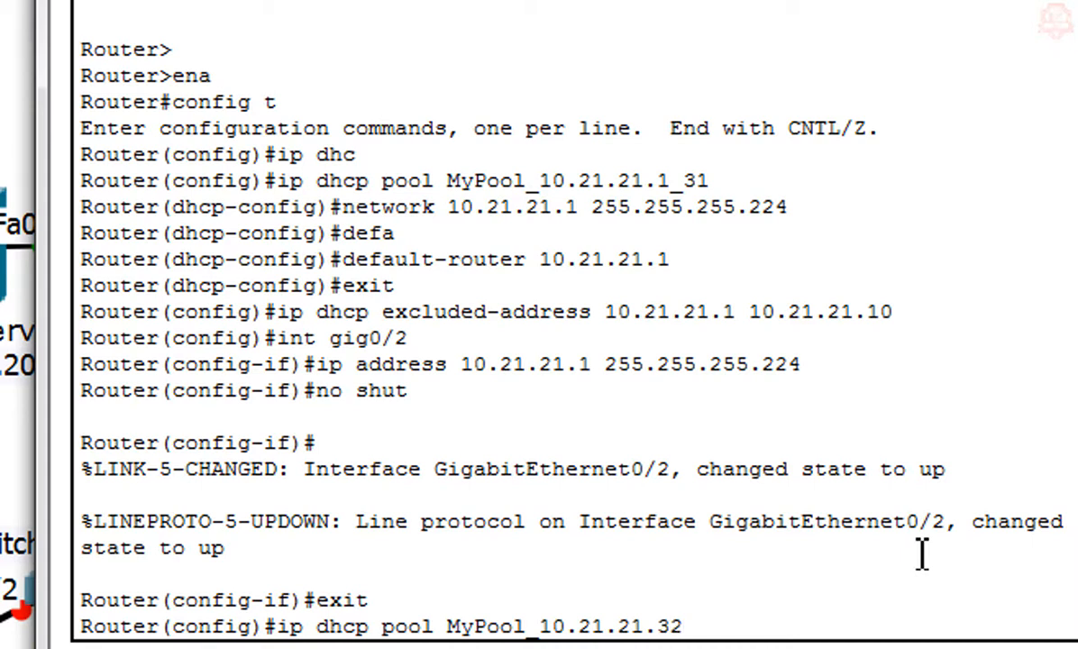
{"action": "type", "text": "_63"}
{"action": "key", "text": "Return"}
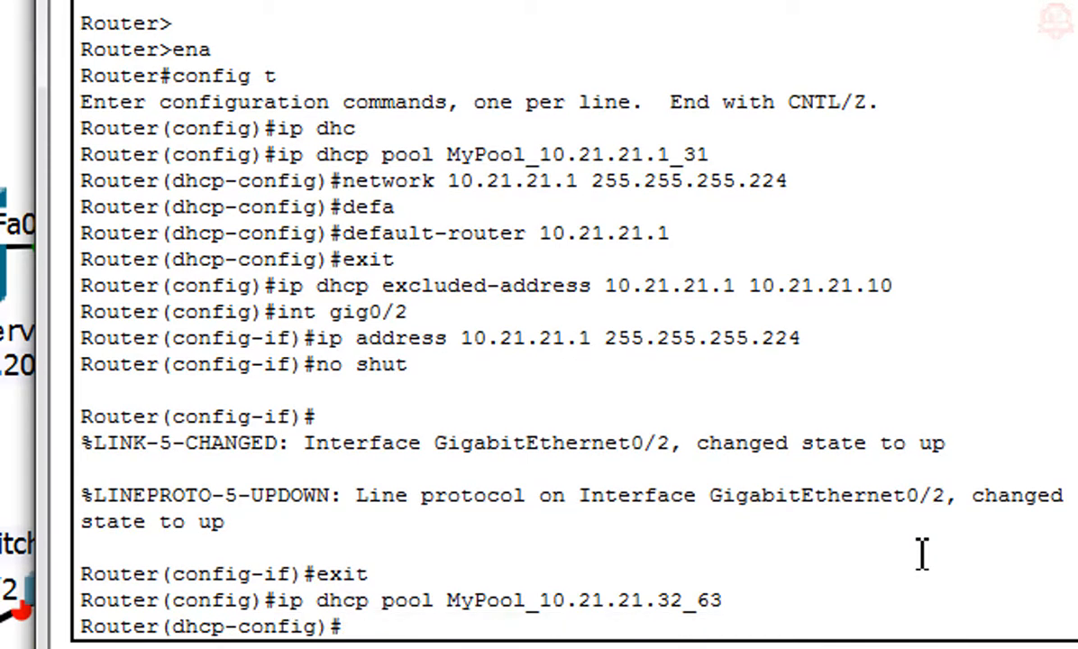
{"action": "type", "text": "network 10.21.21.32 255.255.255.224"}
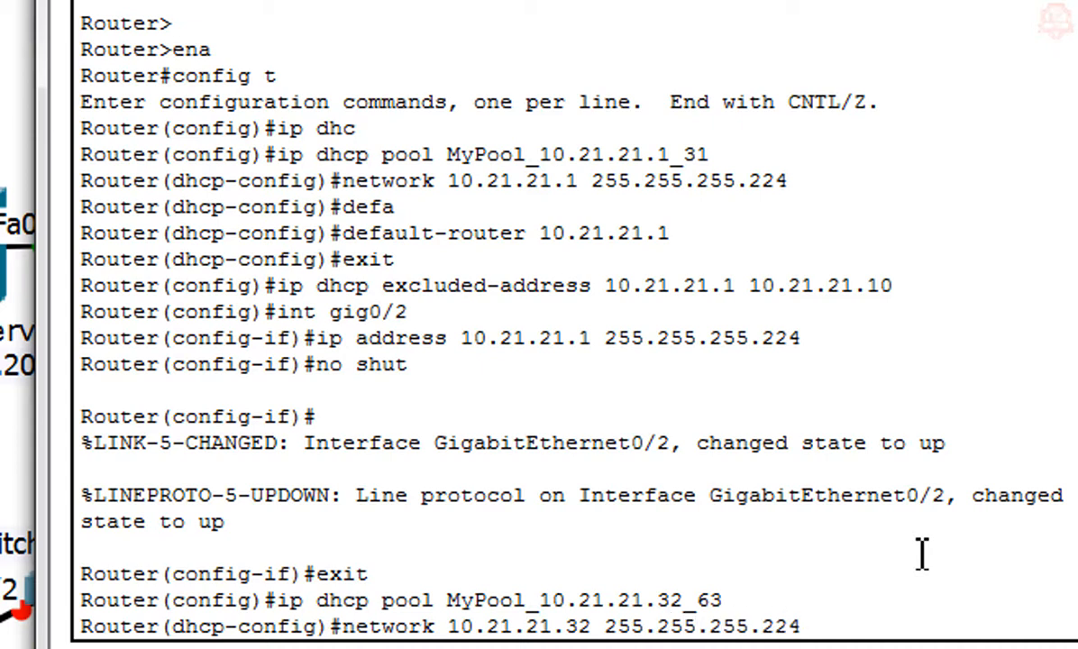
{"action": "key", "text": "Return"}
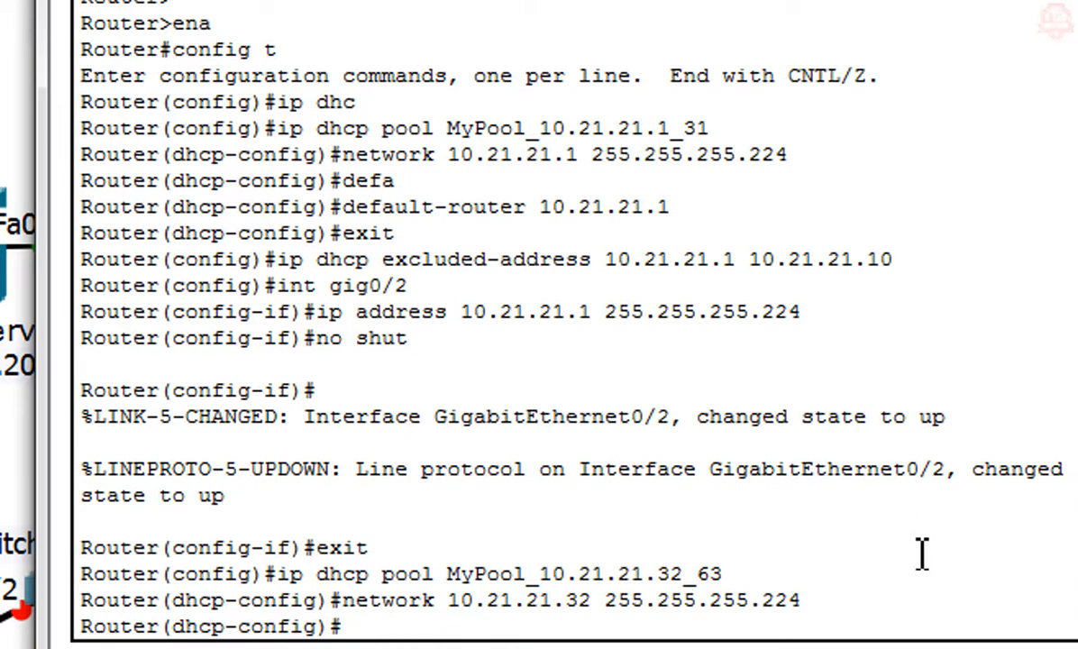
- Set the new DHCP pool's default router to 10.21.21.33 and return to global configuration mode
{"action": "type", "text": "defaul"}
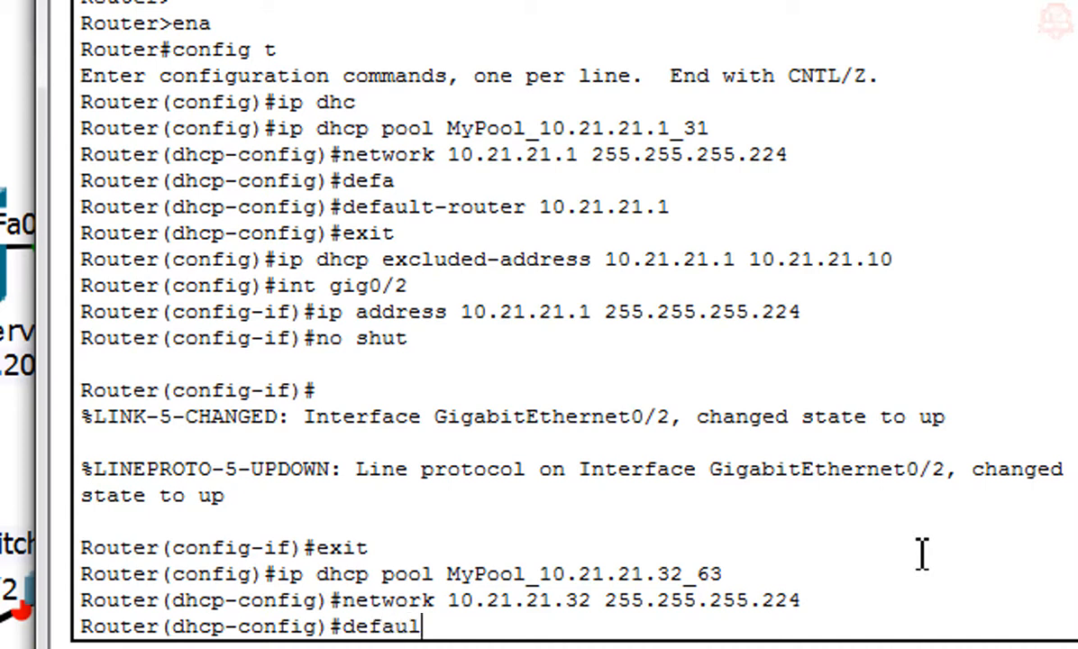
{"action": "type", "text": "-router 10.21"}
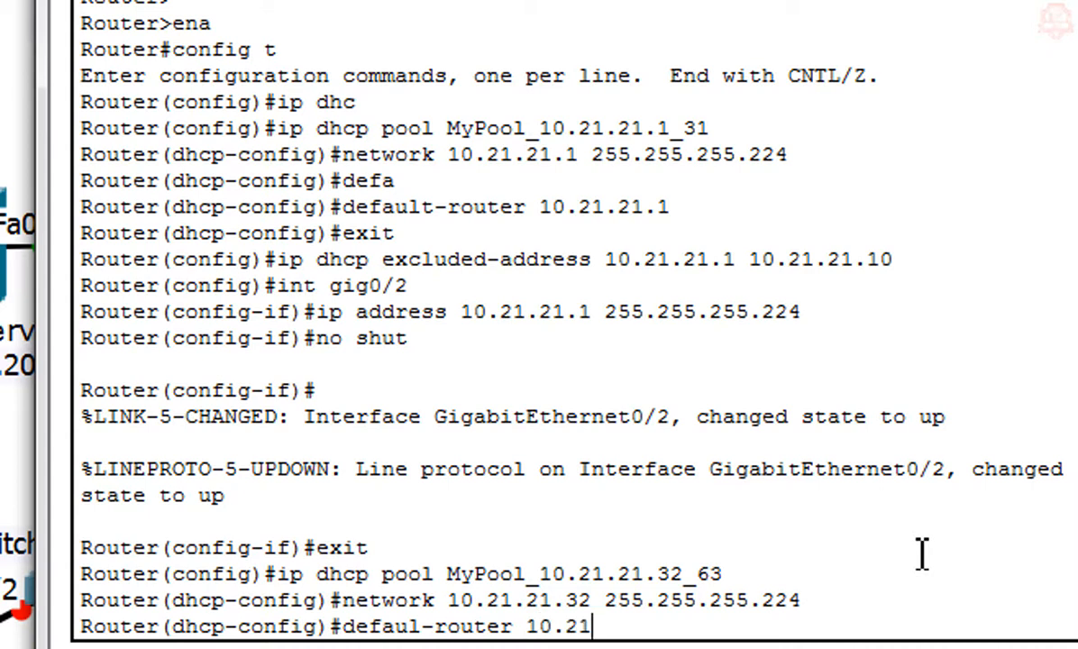
{"action": "type", "text": ".21.33"}
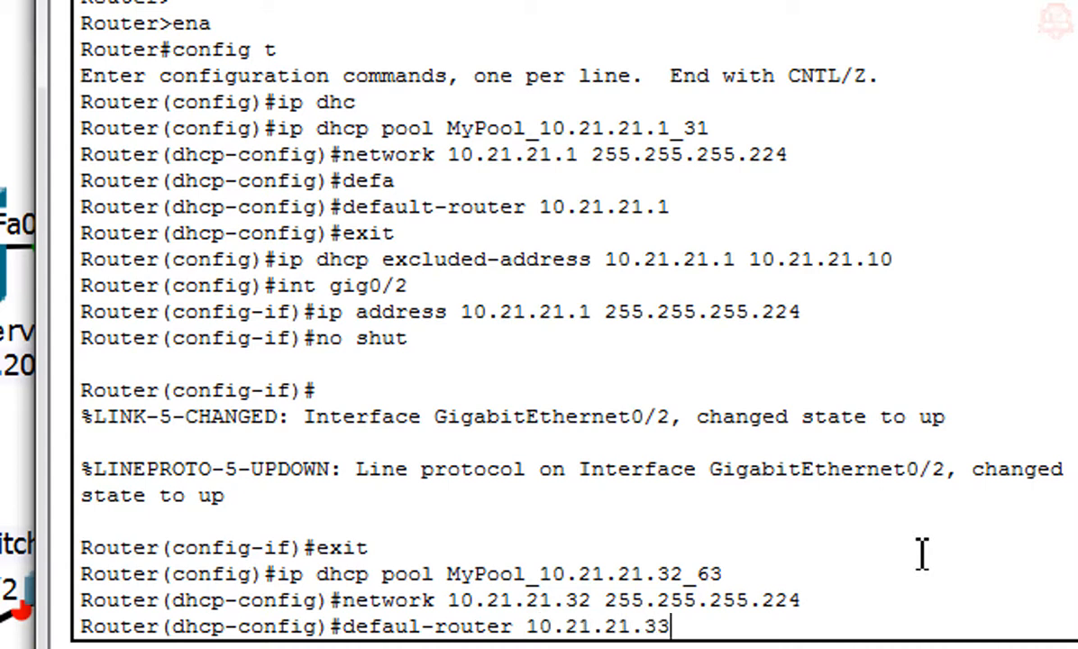
{"action": "type", "text": " ?"}
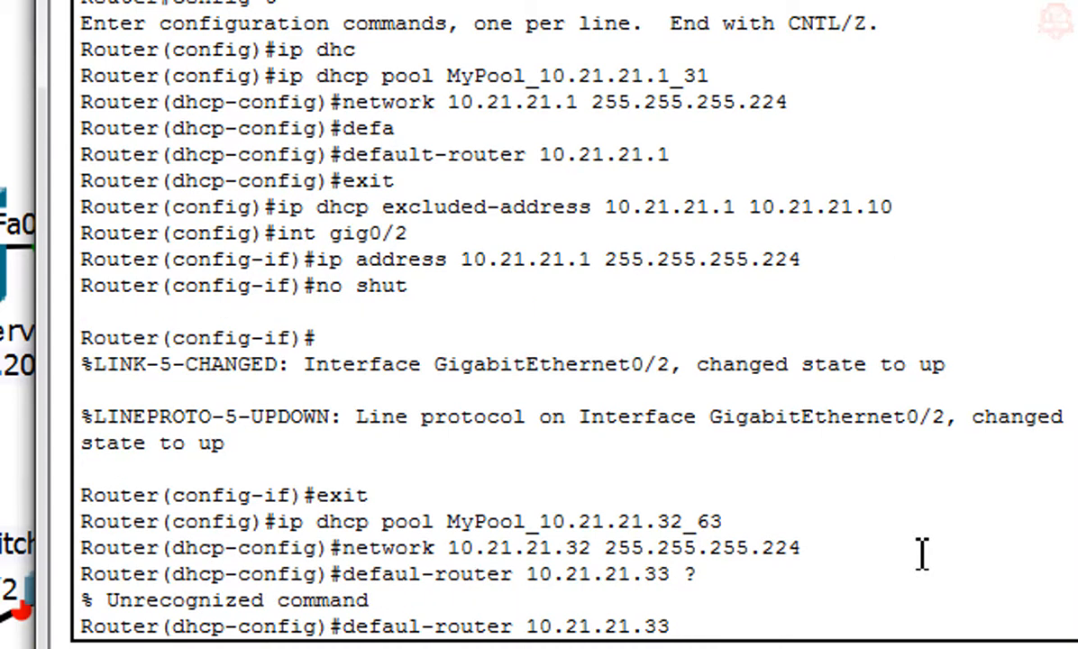
{"action": "key", "text": "Return"}
{"action": "key", "text": "Up"}
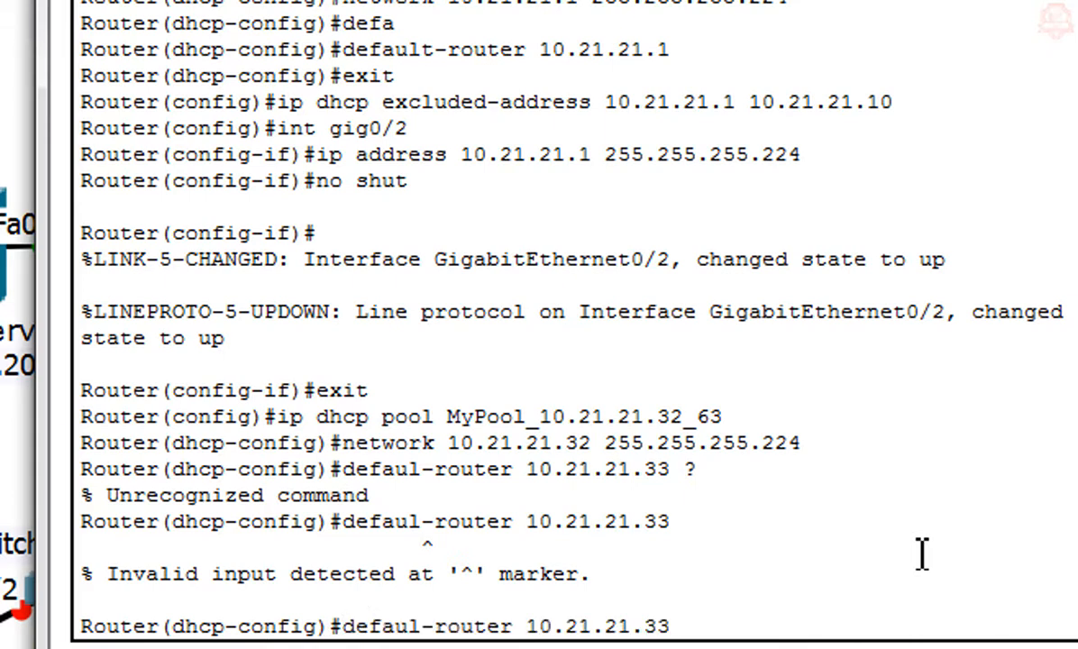
{"action": "key", "text": "Left"}
{"action": "key", "text": "Left"}
{"action": "key", "text": "Left"}
{"action": "key", "text": "Left"}
{"action": "key", "text": "Left"}
{"action": "key", "text": "Left"}
{"action": "key", "text": "Left"}
{"action": "key", "text": "Left"}
{"action": "key", "text": "Left"}
{"action": "key", "text": "Left"}
{"action": "key", "text": "Left"}
{"action": "key", "text": "Left"}
{"action": "key", "text": "Left"}
{"action": "key", "text": "Left"}
{"action": "key", "text": "Left"}
{"action": "key", "text": "Left"}
{"action": "key", "text": "Left"}
{"action": "key", "text": "Left"}
{"action": "type", "text": "t"}
{"action": "key", "text": "Return"}
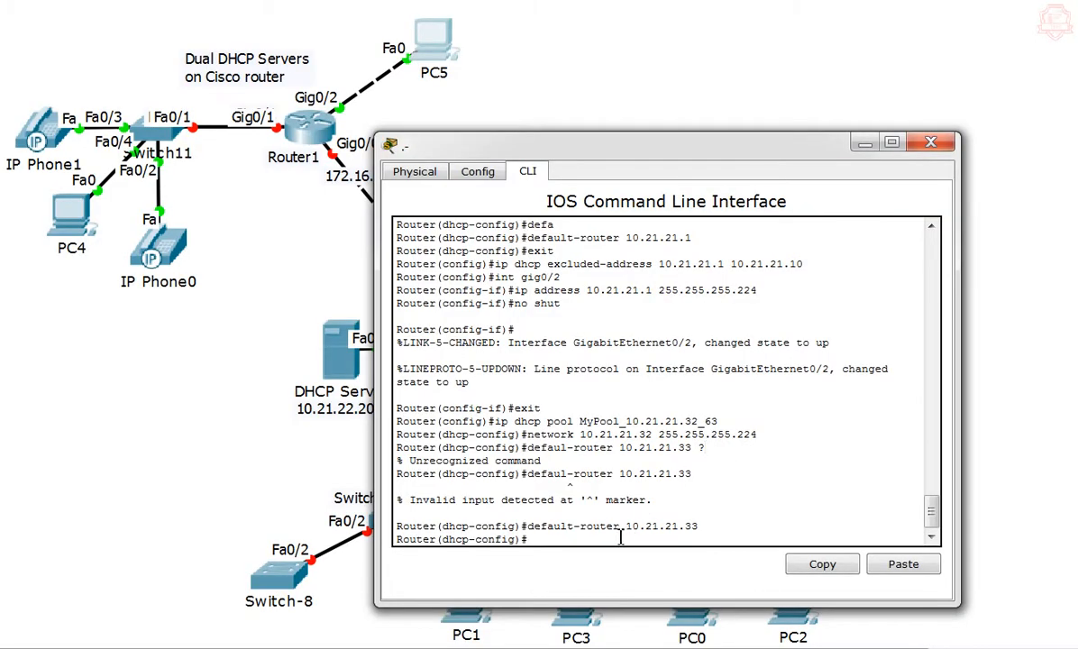
{"action": "type", "text": "xit"}
{"action": "key", "text": "Return"}
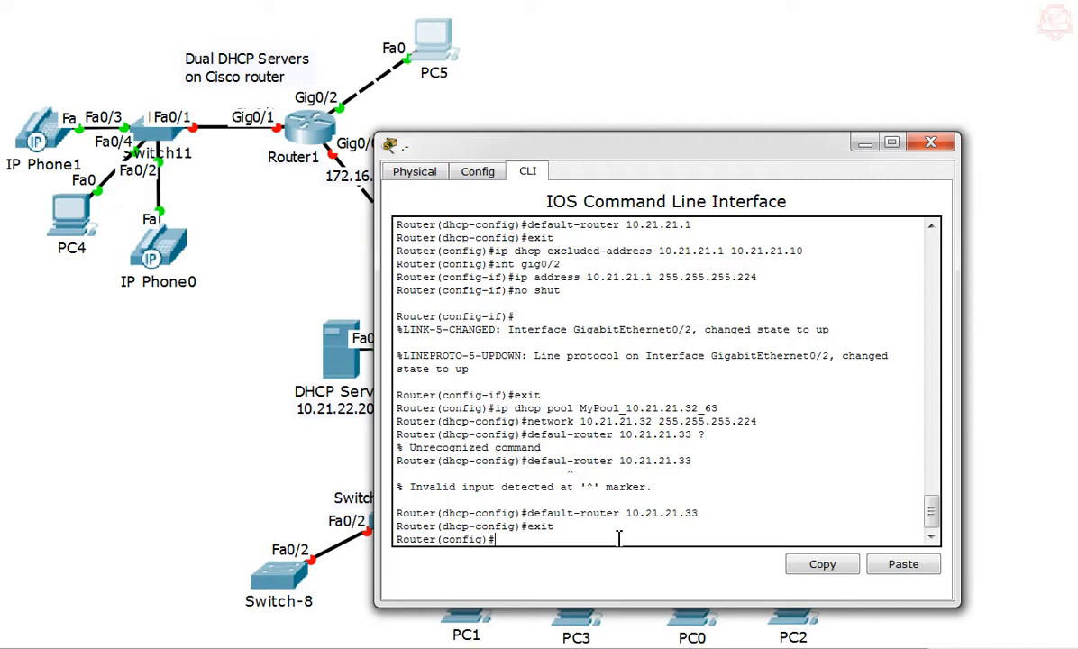
- Assign IP address 10.21.21.33 with mask 255.255.255.224 to router interface g0/1
{"action": "type", "text": "int g0/1"}
{"action": "key", "text": "Return"}
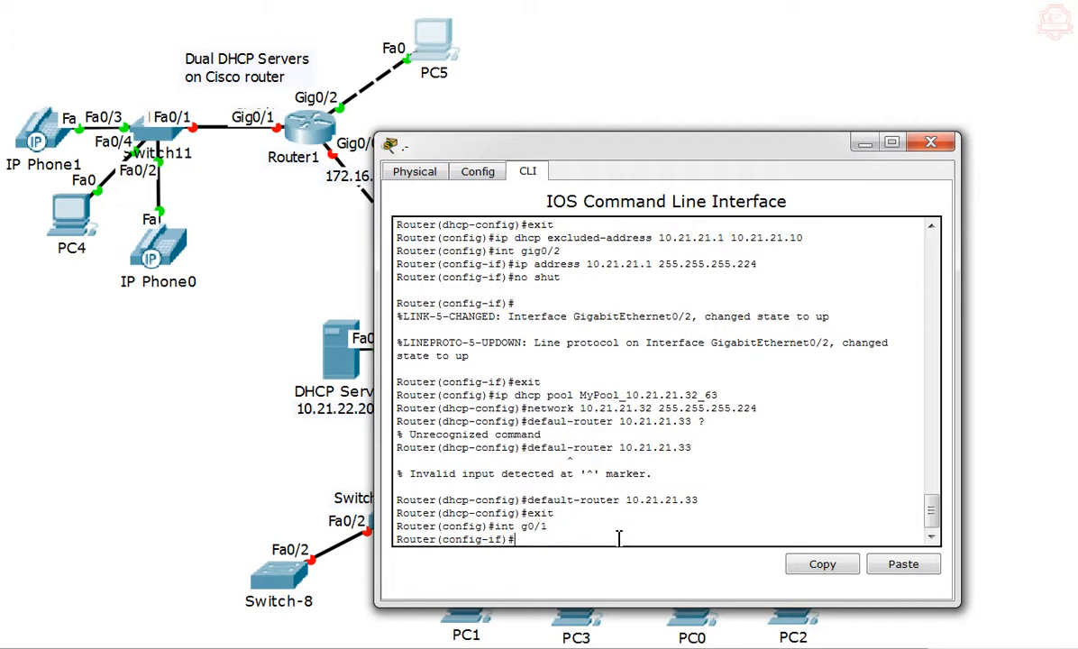
{"action": "type", "text": "ip address 10.21.21.33 ?255.255.255."}
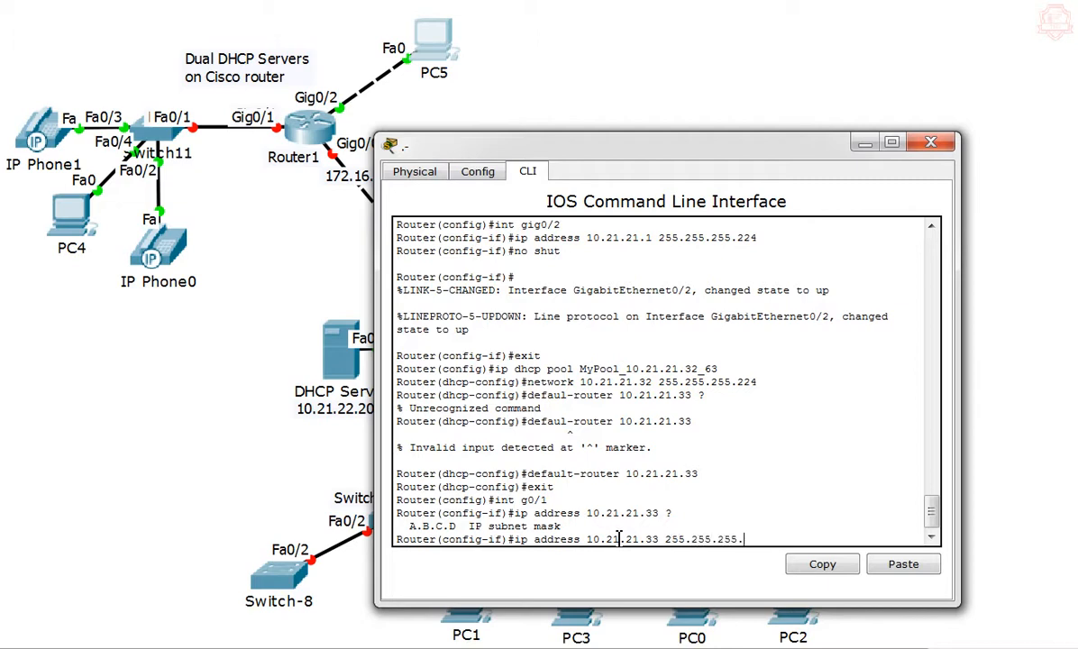
{"action": "type", "text": "224 ?"}
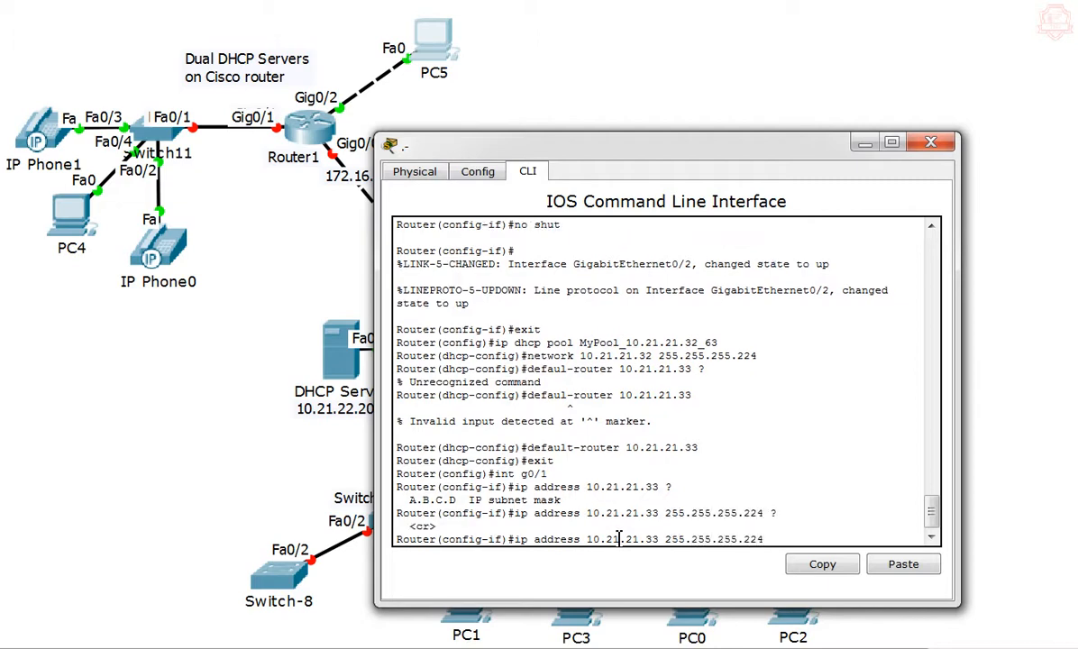
{"action": "key", "text": "Return"}
- Enable router interface g0/1 and leave configuration mode for the privileged EXEC prompt
{"action": "type", "text": "no shut"}
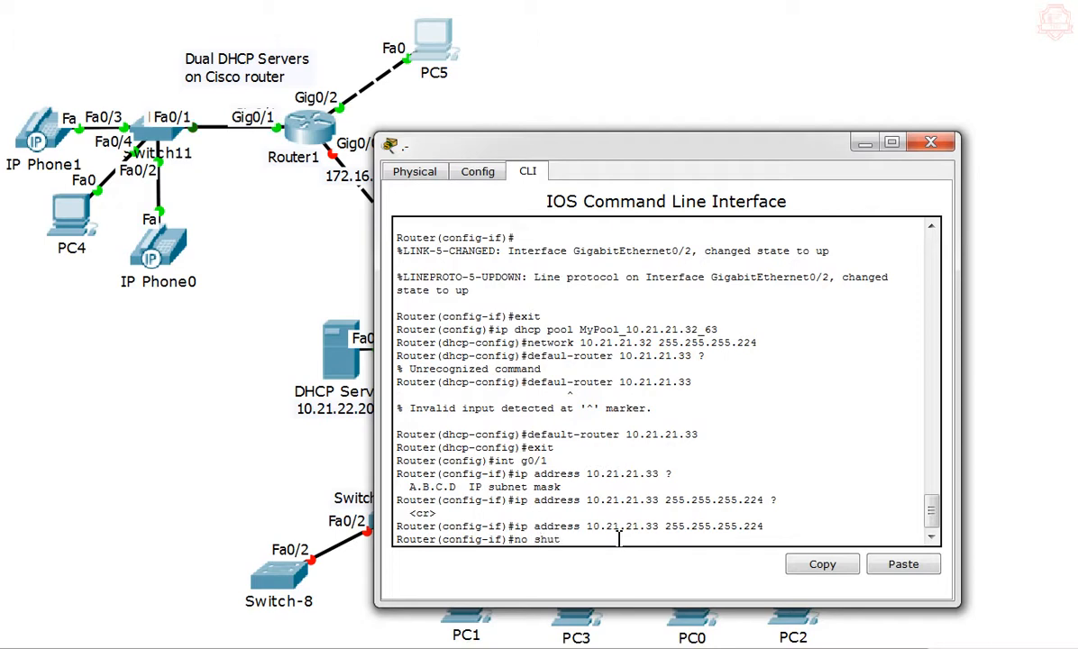
{"action": "key", "text": "Return"}
{"action": "key", "text": "Return"}
{"action": "key", "text": "Return"}
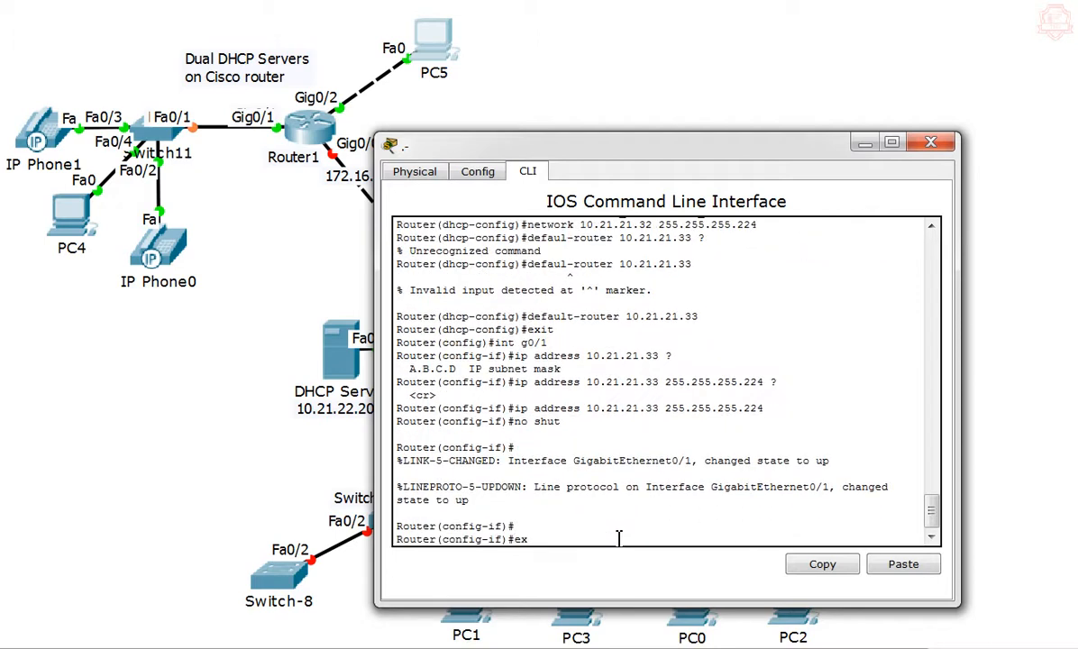
{"action": "key", "text": "Return"}
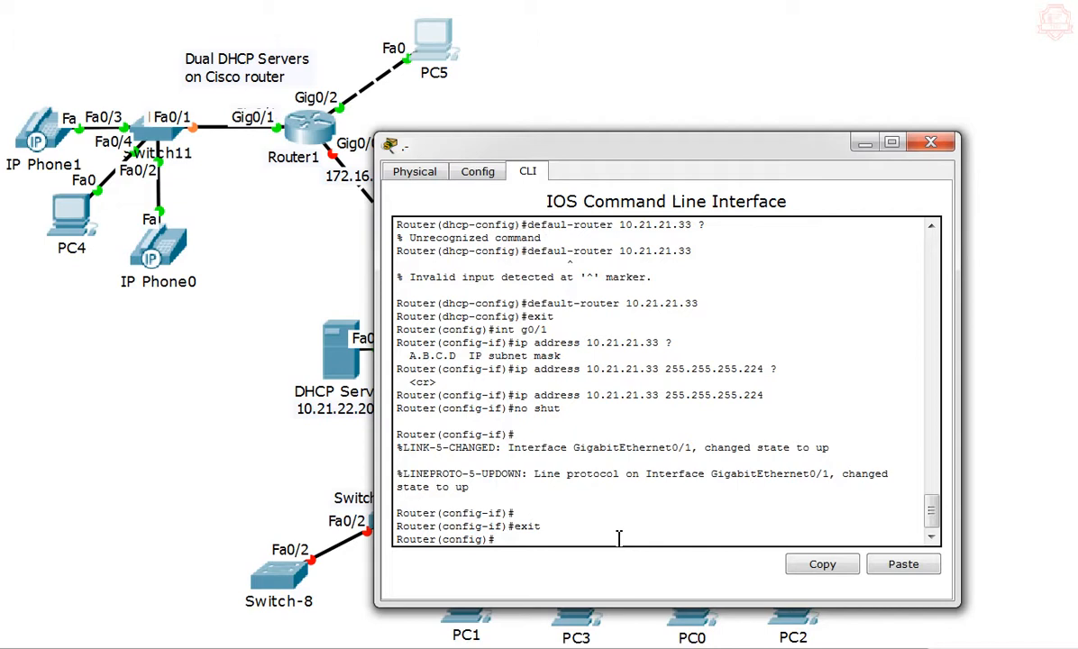
{"action": "type", "text": "exit"}
{"action": "key", "text": "Return"}
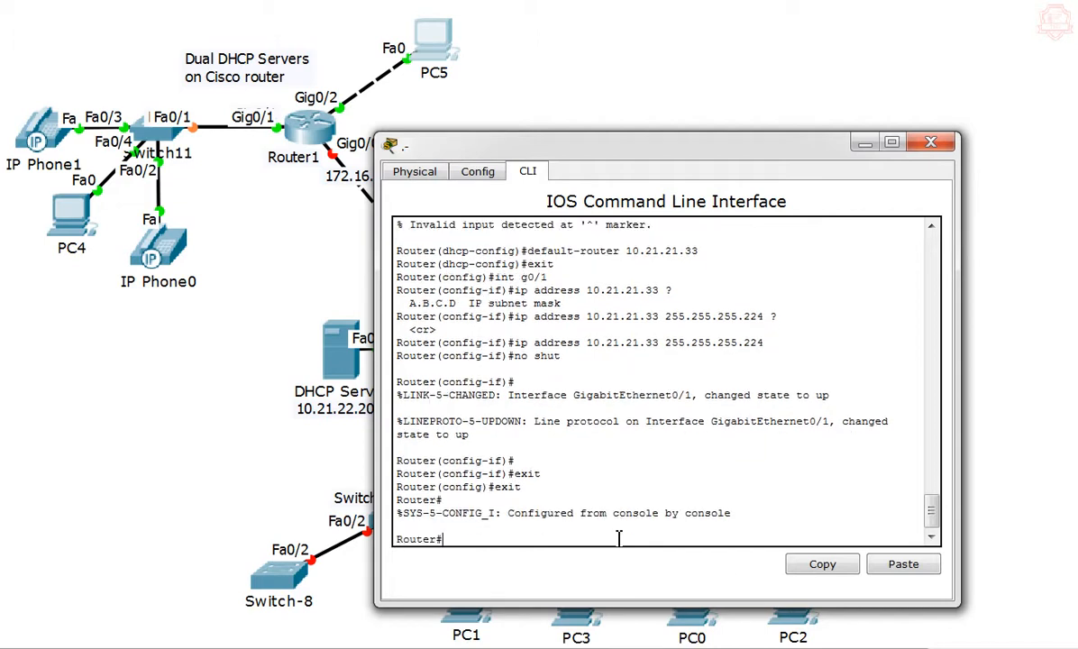
- Open PC4's IP Configuration, check the addressing it receives through DHCP, and move its window aside for comparison
{"action": "left_click", "coordinate": [65, 233]}
{"action": "left_click", "coordinate": [512, 235]}
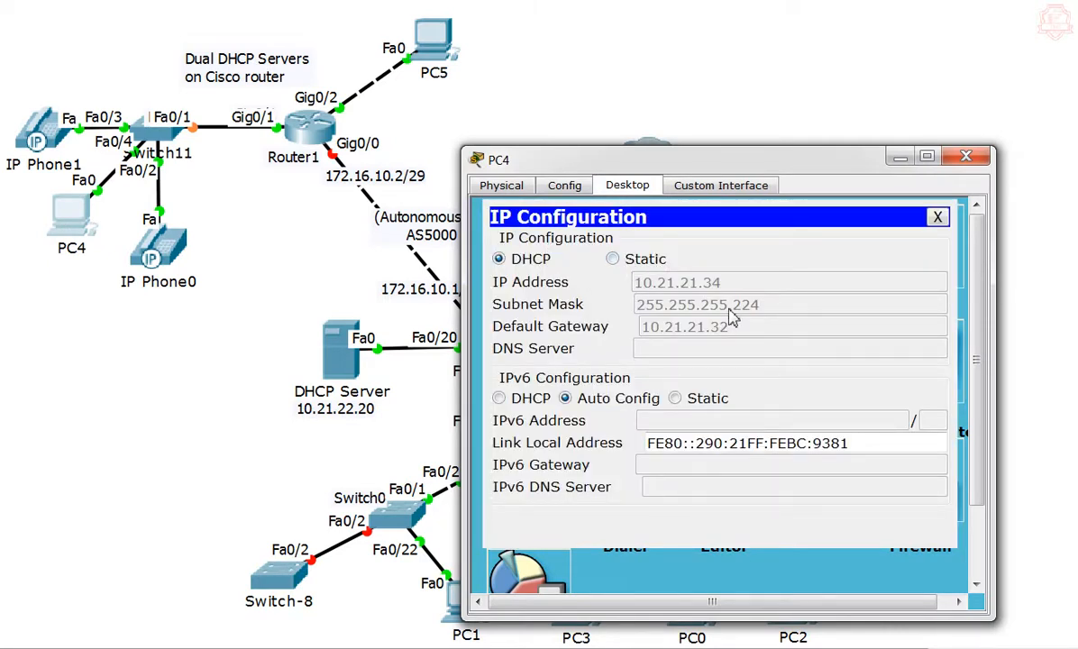
{"action": "left_click_drag", "start_coordinate": [773, 171], "coordinate": [581, 167]}
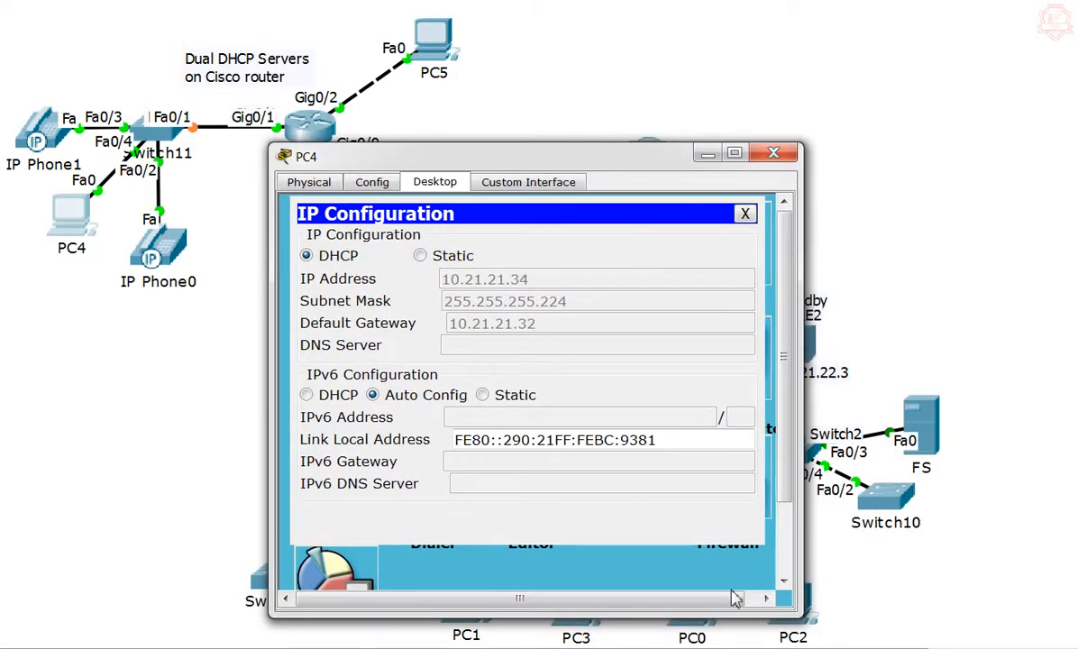
{"action": "left_click_drag", "start_coordinate": [606, 163], "coordinate": [415, 181]}
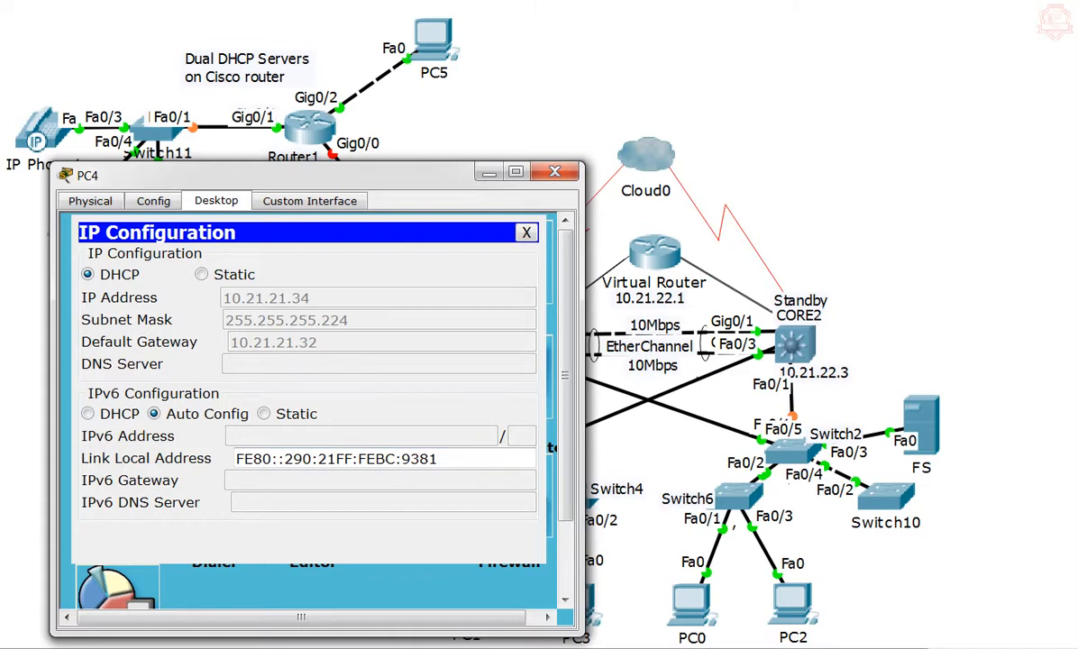
- Compare PC4's addressing with the MyPool_10.21.21.32_63 commands in Router1's command line, then close both windows
{"action": "key", "text": "alt+Tab"}
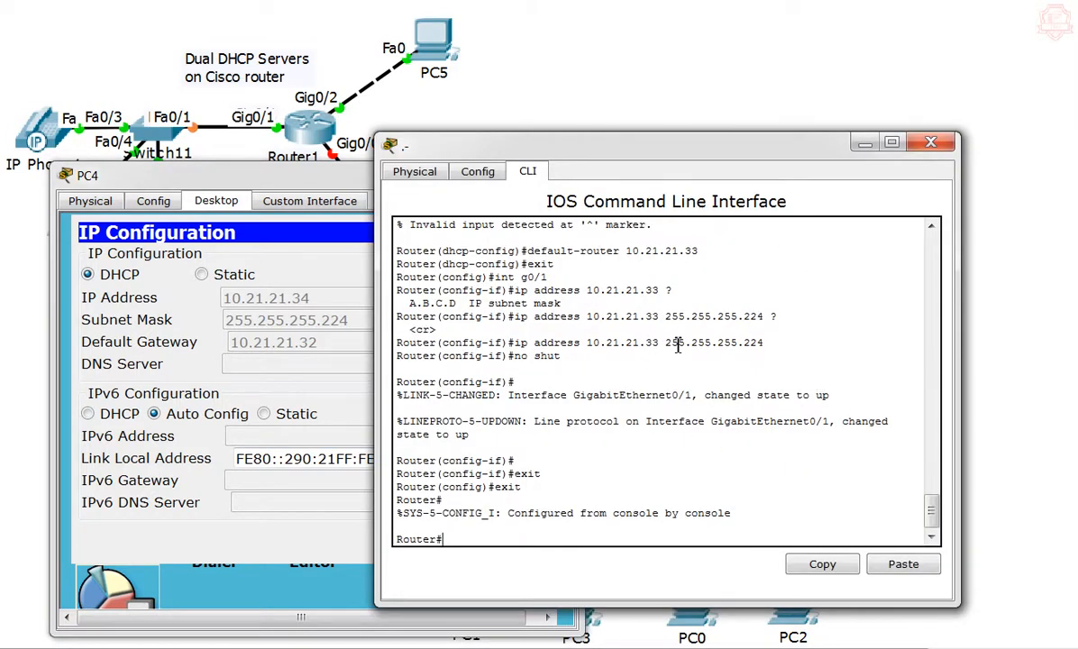
{"action": "scroll", "coordinate": [935, 510], "scroll_direction": "up", "scroll_amount": 3}
{"action": "scroll", "coordinate": [934, 495], "scroll_direction": "up", "scroll_amount": 4}
{"action": "scroll", "coordinate": [934, 486], "scroll_direction": "down", "scroll_amount": 2}
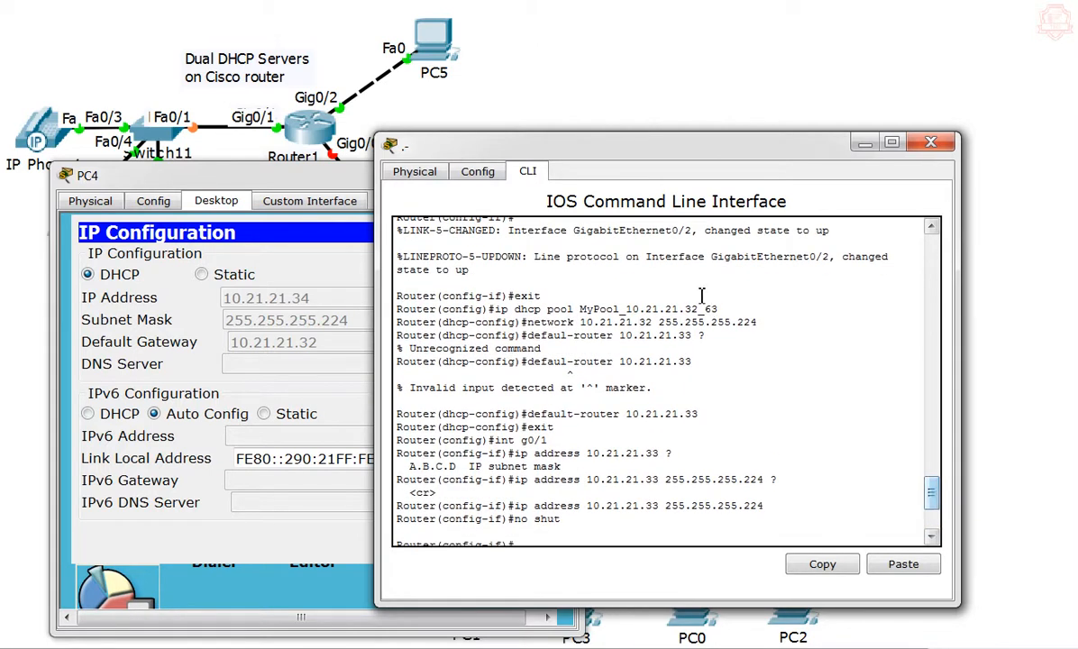
{"action": "left_click_drag", "start_coordinate": [719, 308], "coordinate": [561, 308]}
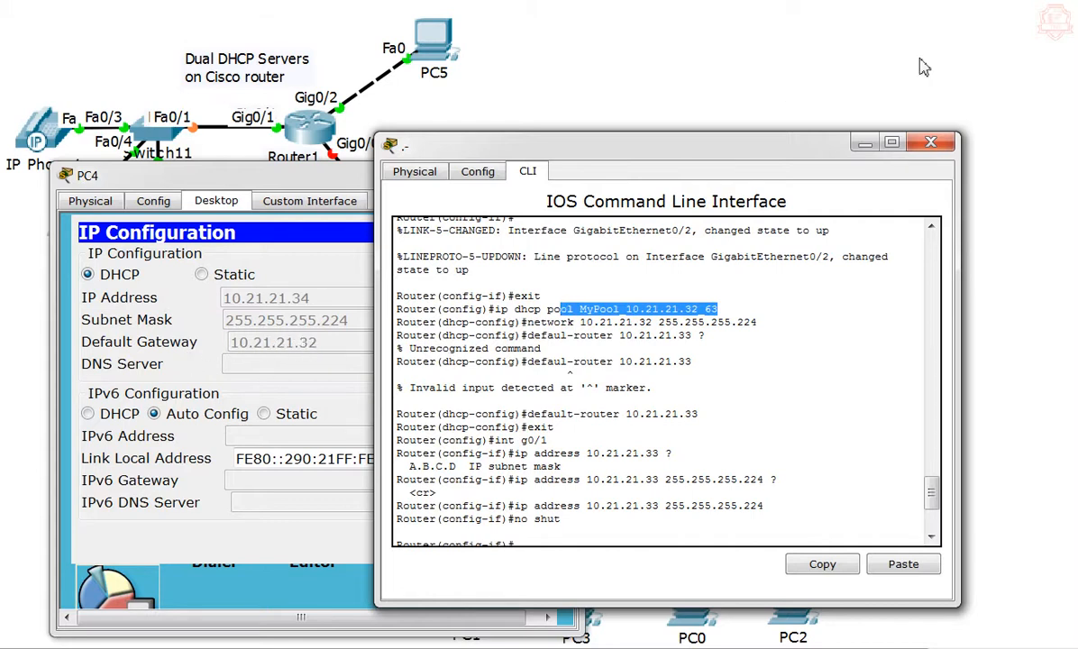
{"action": "left_click", "coordinate": [934, 142]}
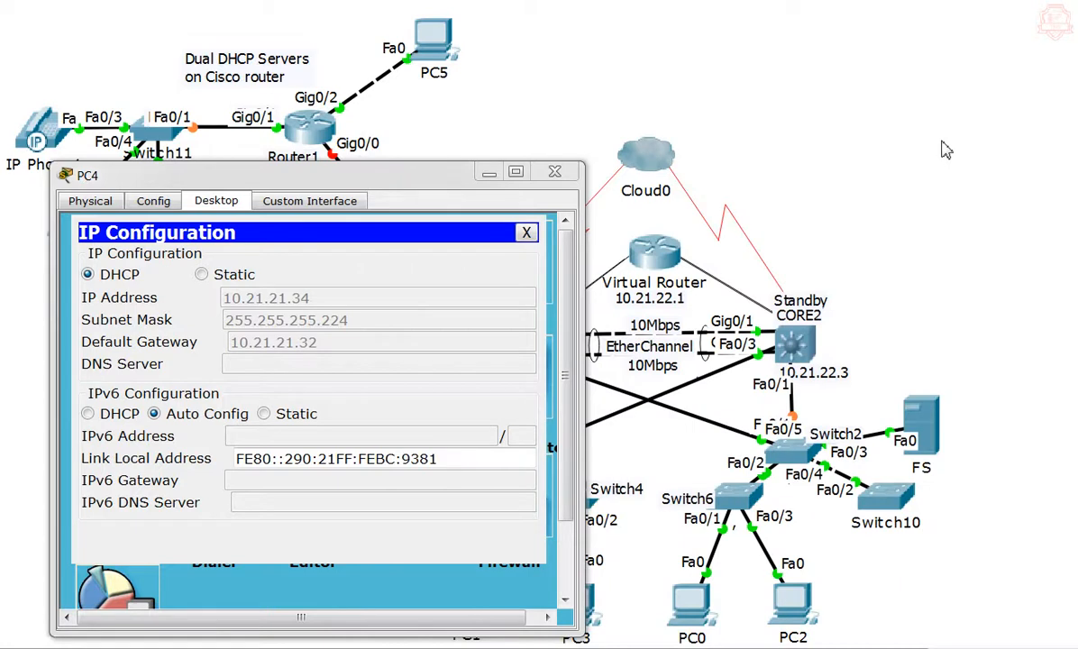
{"action": "left_click", "coordinate": [554, 171]}
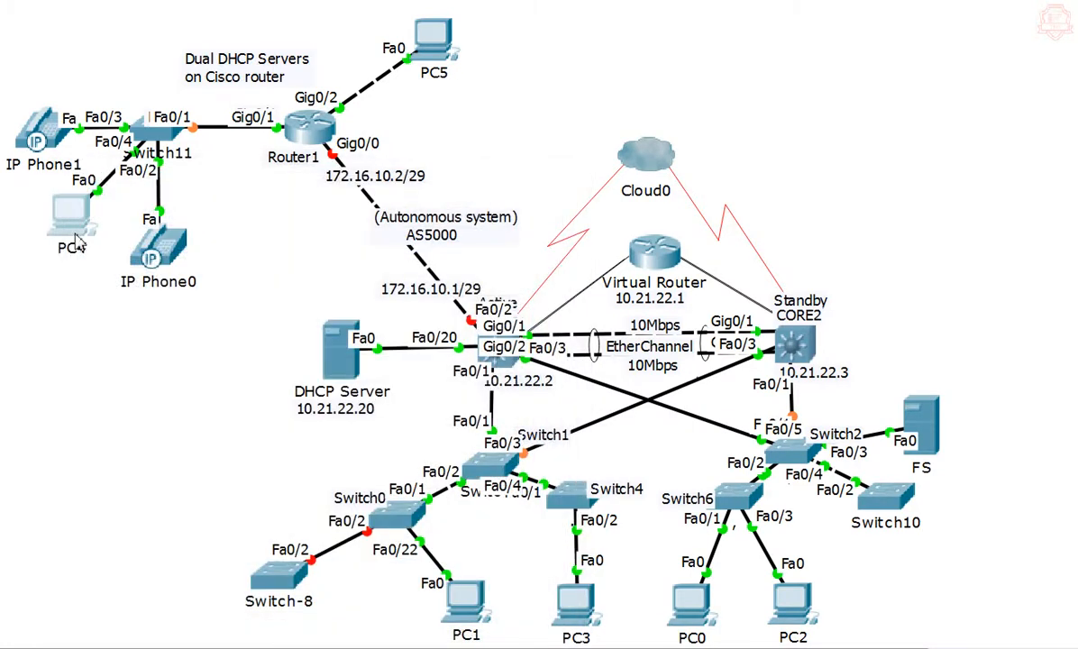
- Recheck the DHCP addressing in IP Configuration on PC4 and on PC5, closing each PC's window
{"action": "left_click", "coordinate": [73, 221]}
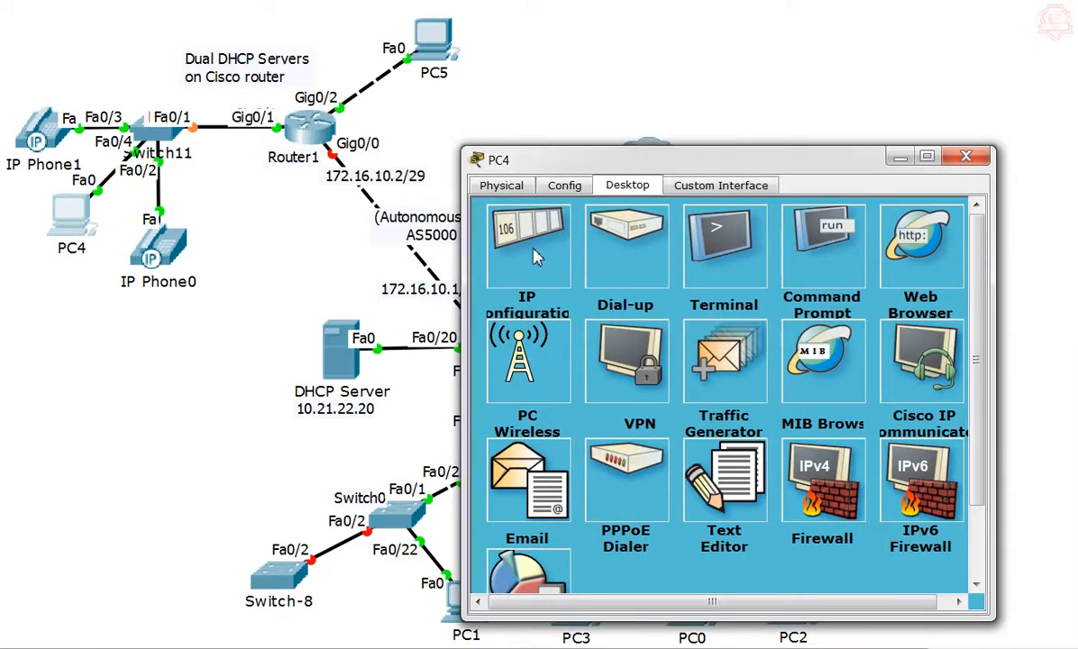
{"action": "left_click", "coordinate": [501, 236]}
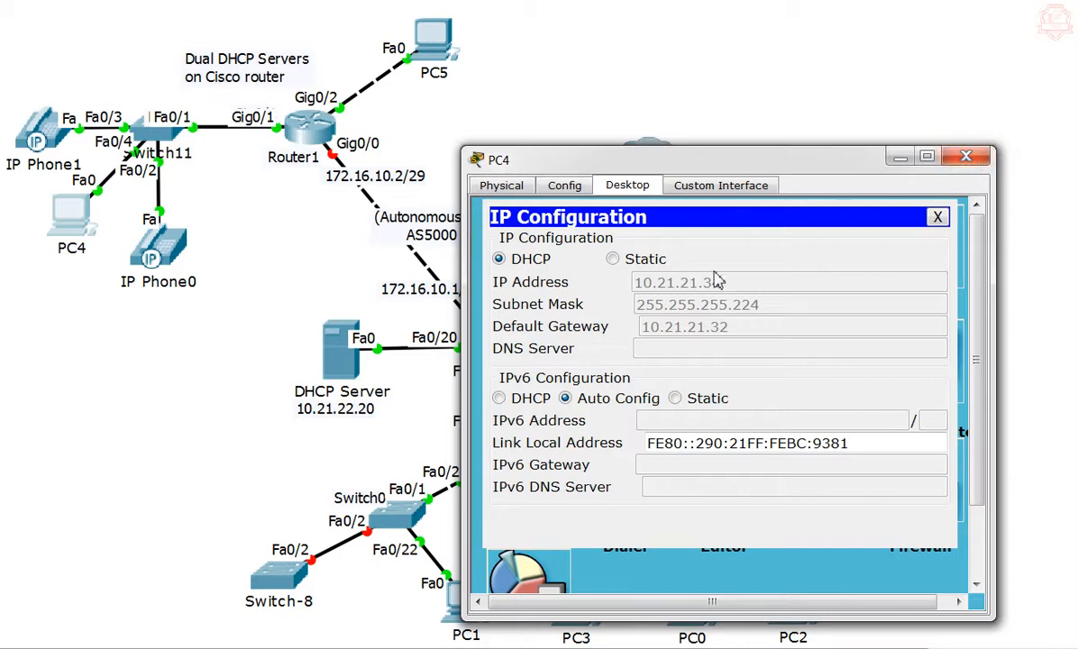
{"action": "left_click", "coordinate": [967, 158]}
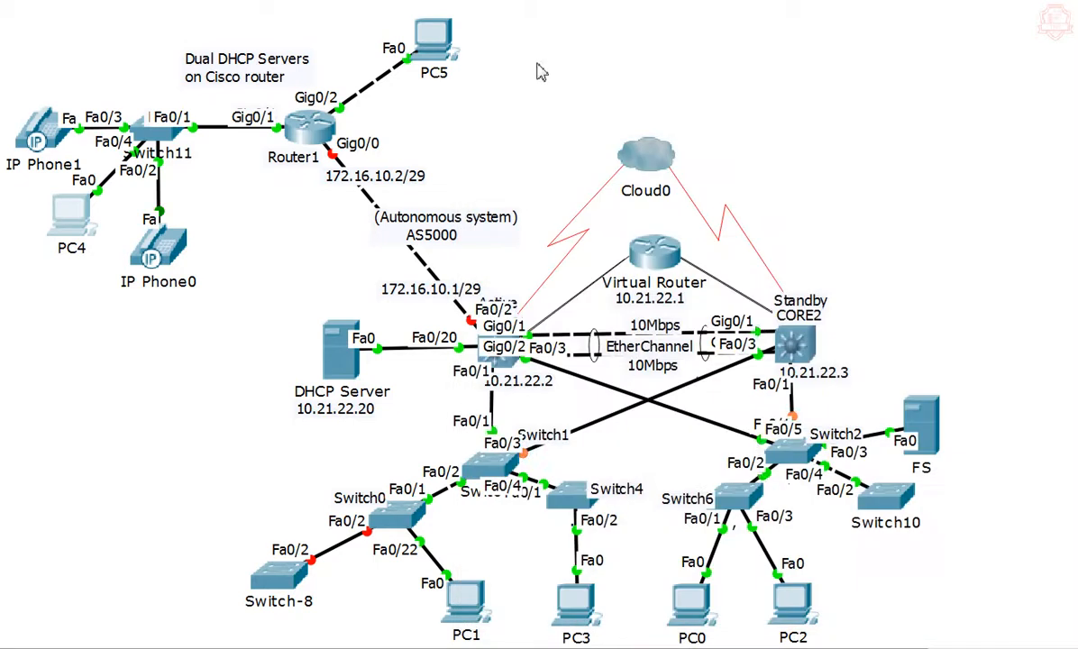
{"action": "left_click", "coordinate": [437, 41]}
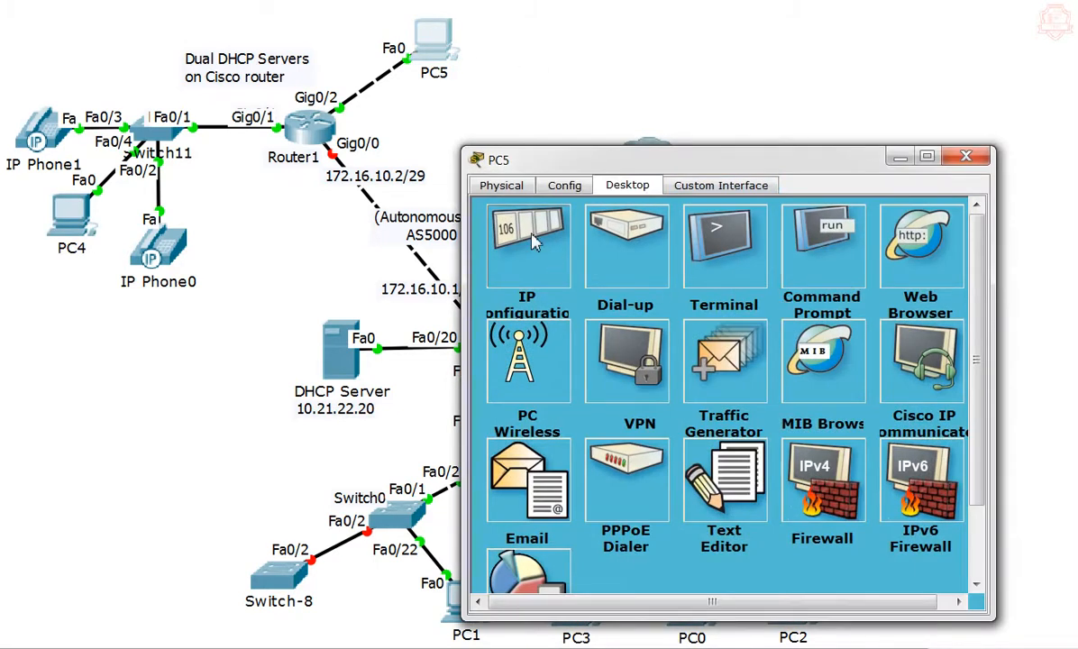
{"action": "left_click", "coordinate": [505, 230]}
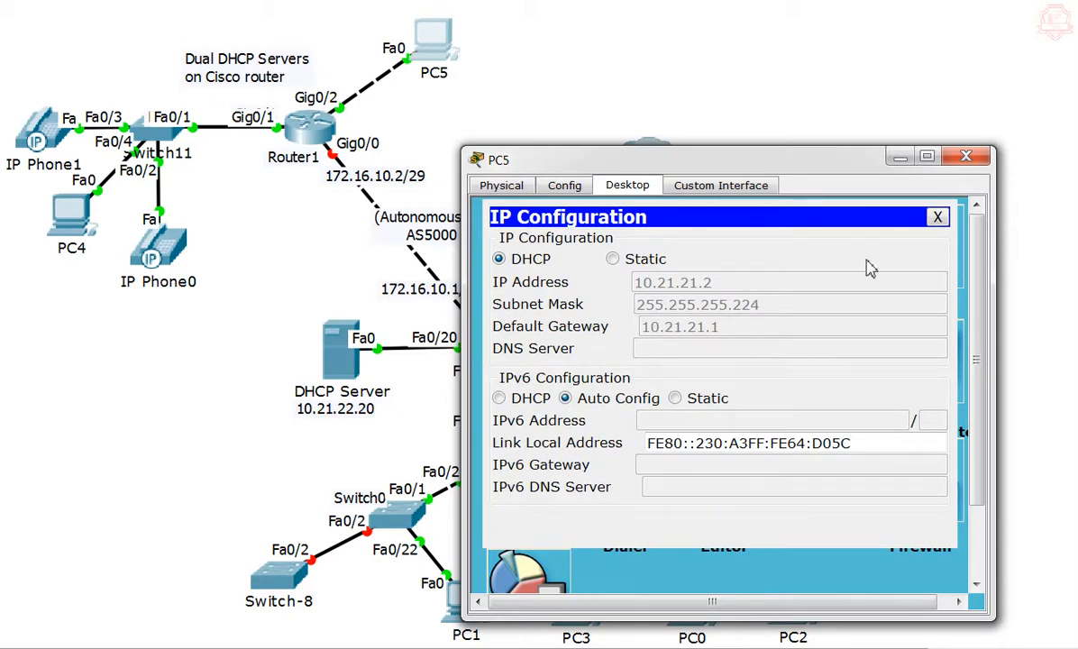
{"action": "left_click", "coordinate": [966, 159]}
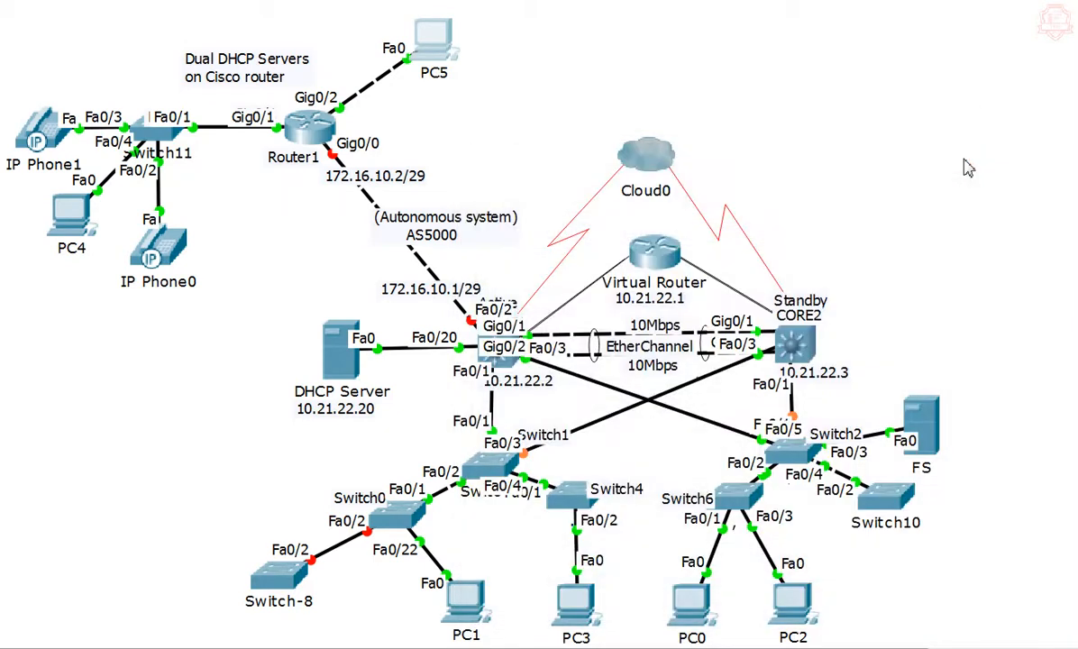